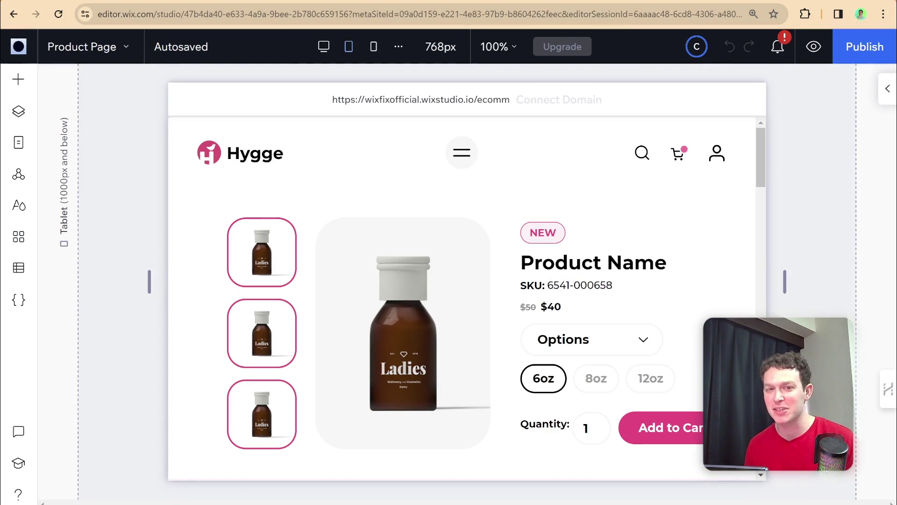
- Inspect the product section and its product info cell, then bring up the Site Pages list
scroll(461, 299, down, 3)
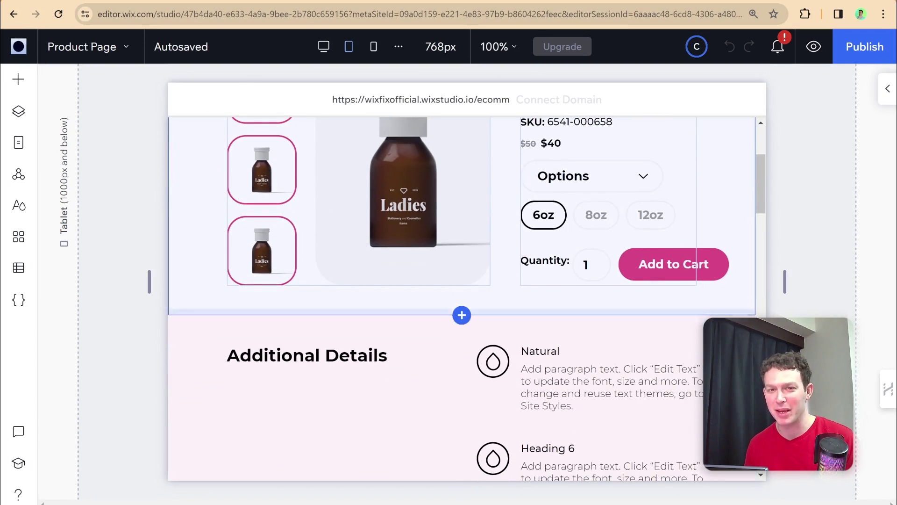
scroll(462, 299, up, 3)
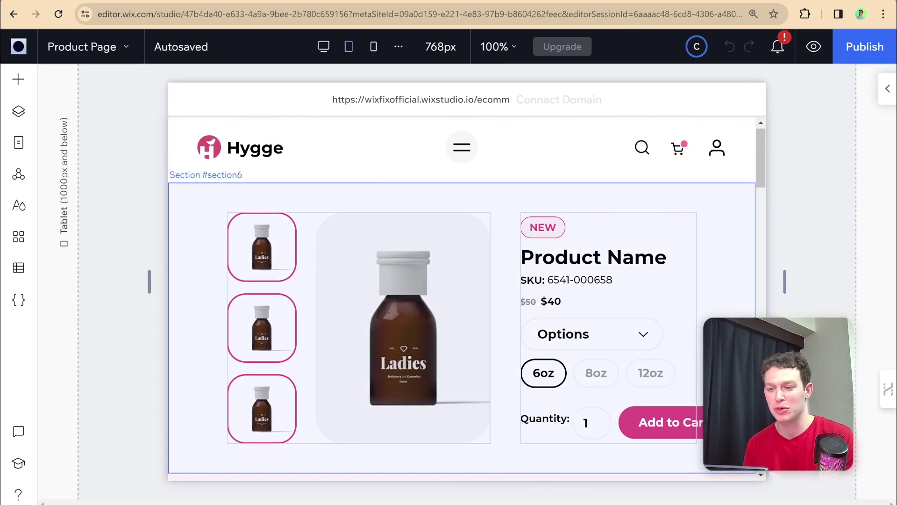
click(685, 281)
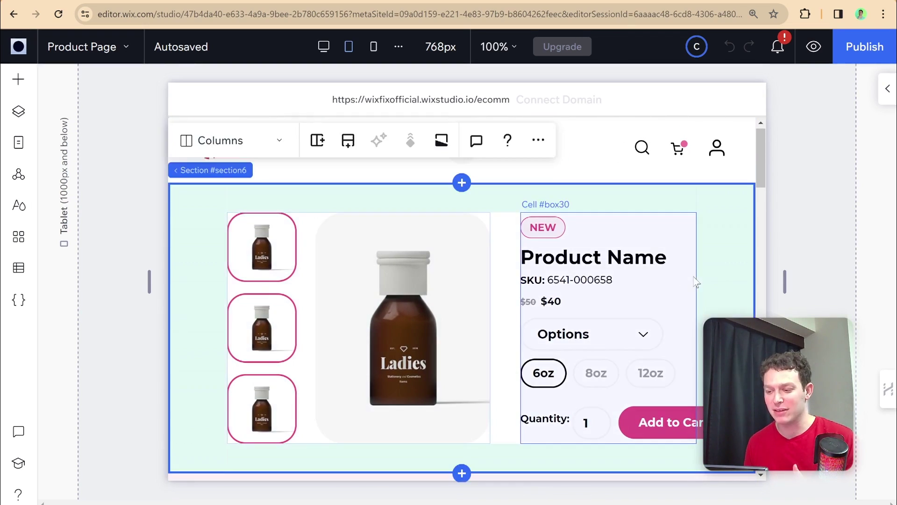
click(574, 266)
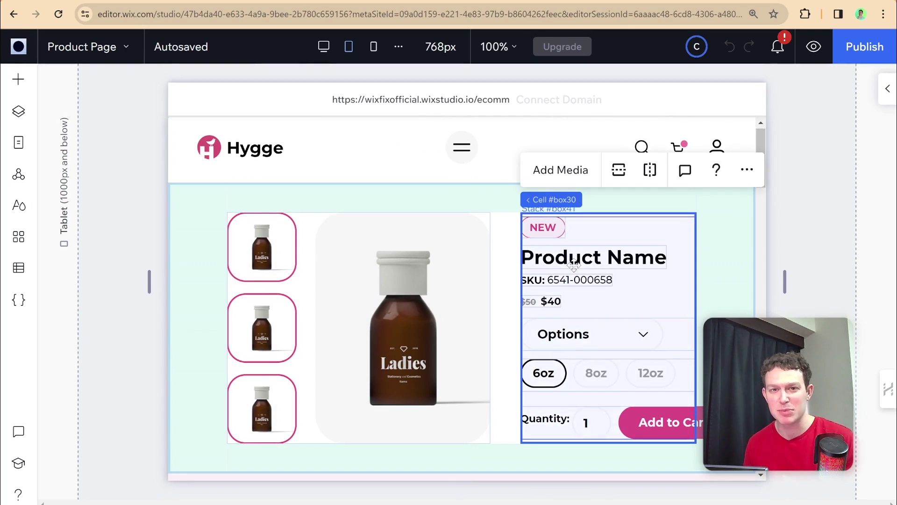
scroll(602, 265, down, 1)
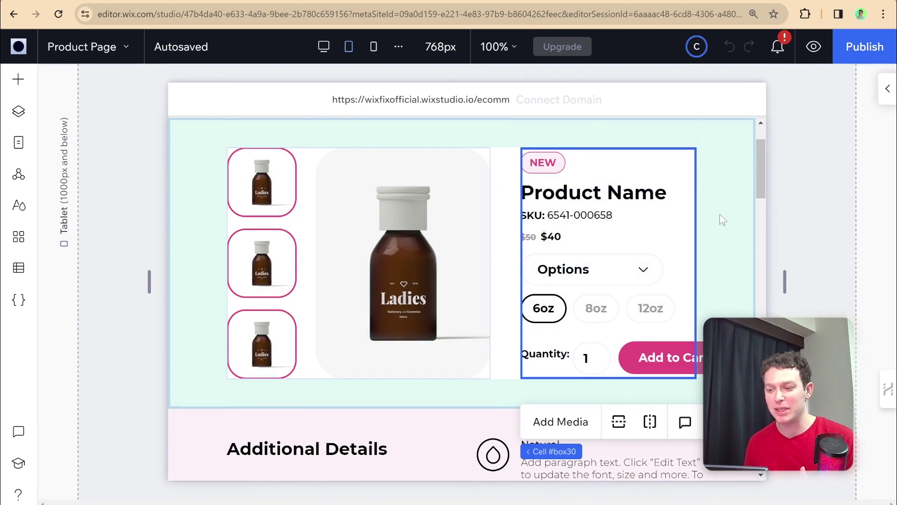
scroll(479, 217, up, 2)
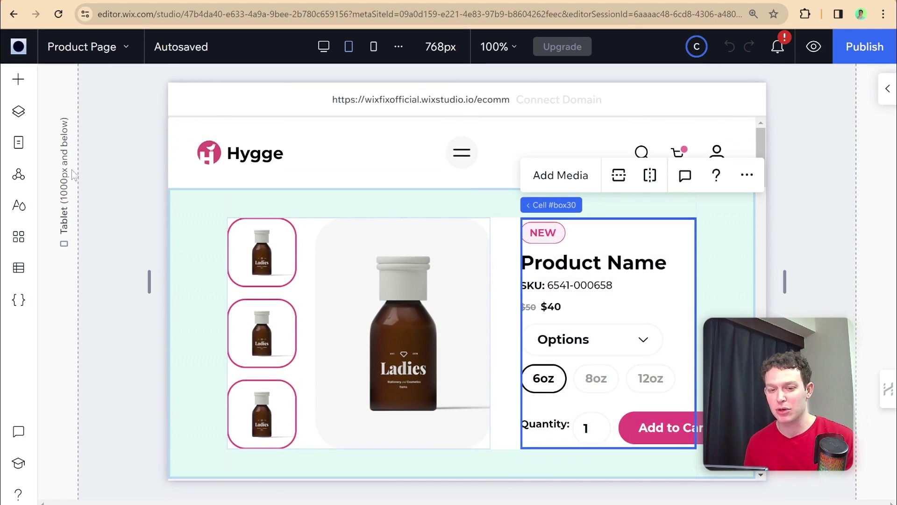
click(19, 143)
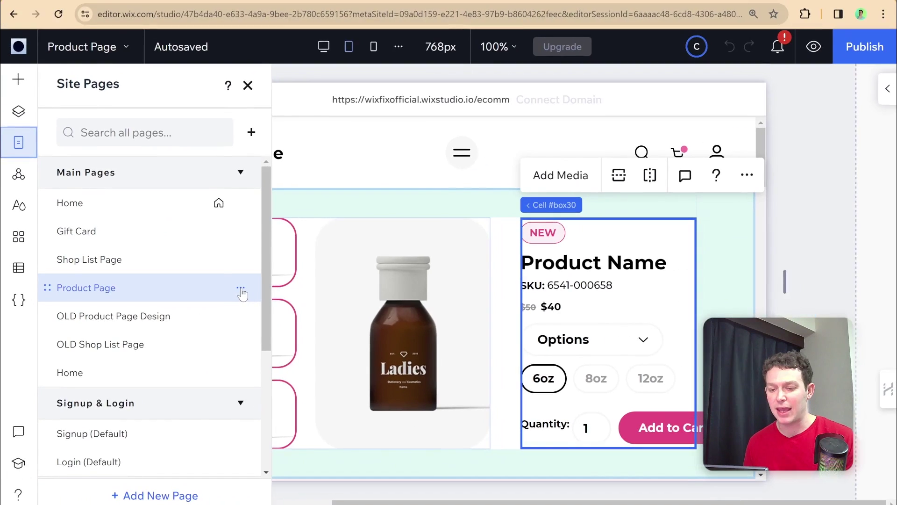
- Convert Product Page to a dynamic page, choosing the existing Products collection
click(463, 240)
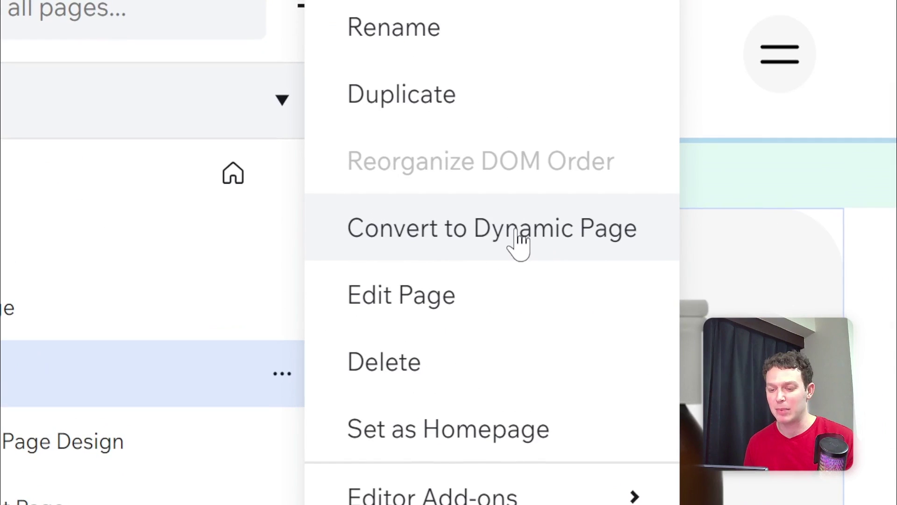
click(518, 241)
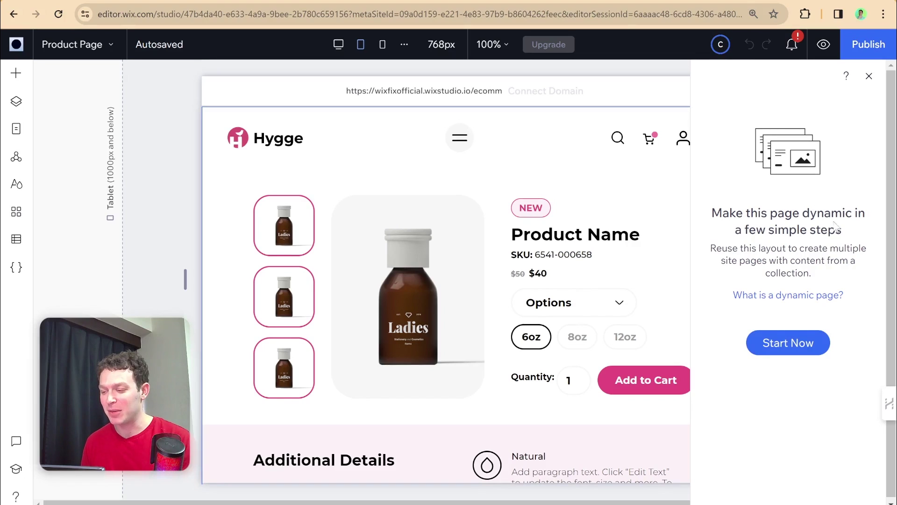
click(802, 351)
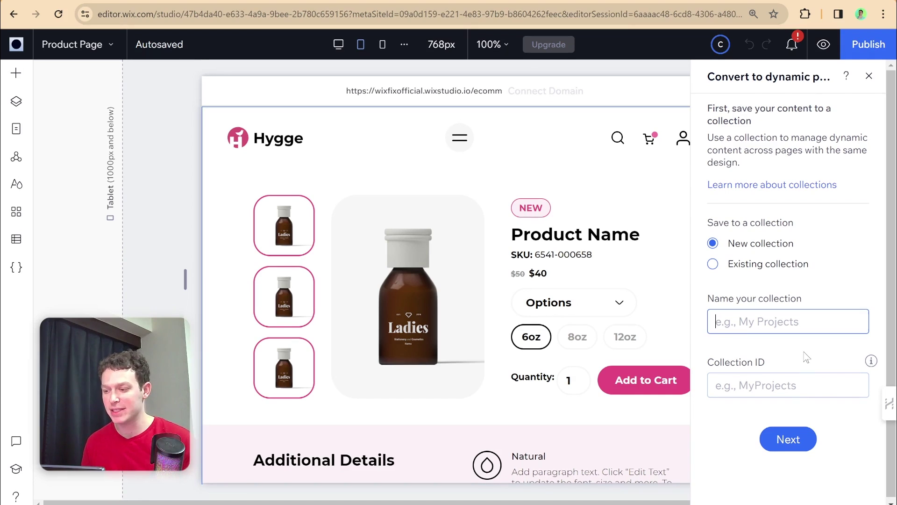
click(750, 265)
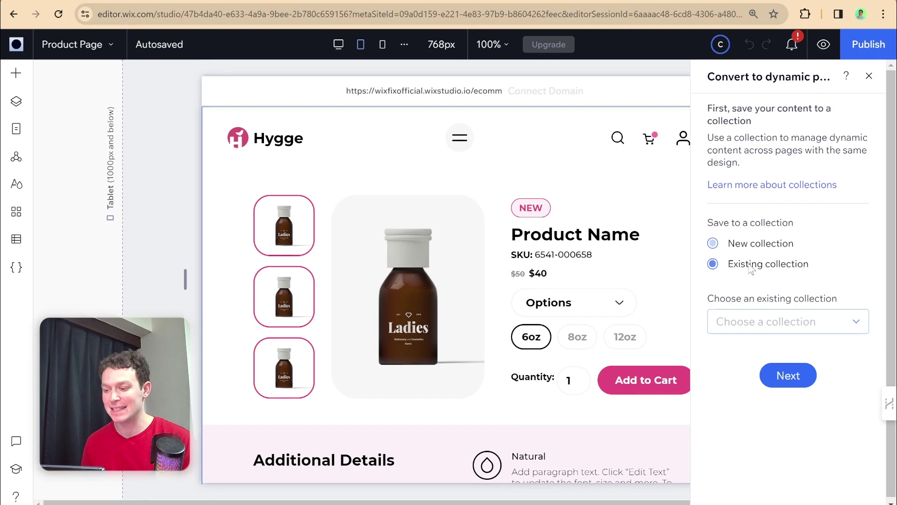
click(810, 322)
scroll(792, 380, down, 4)
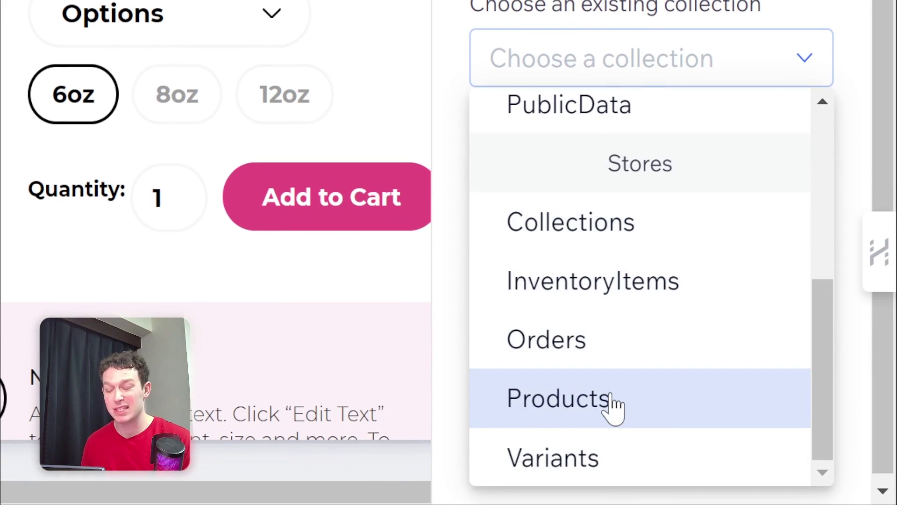
click(615, 406)
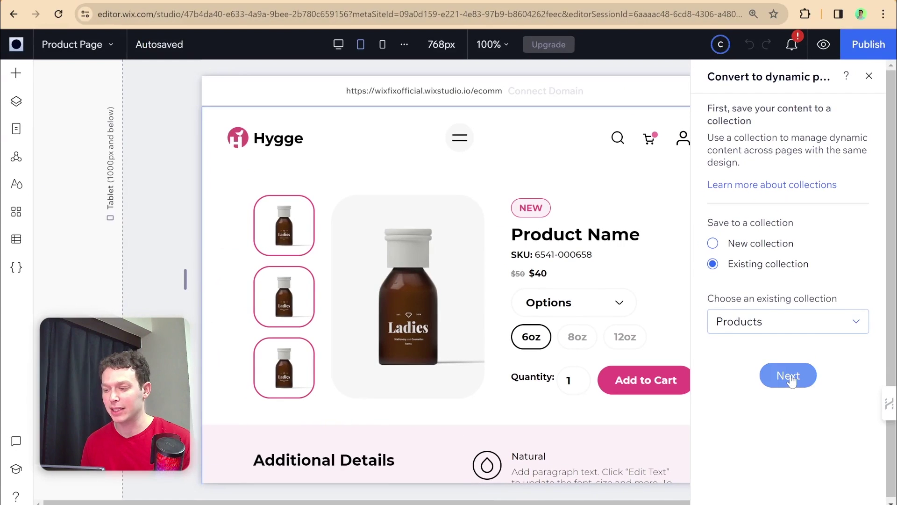
- Finish the conversion, check Products (Item) under Stores Pages (Dynamic), and close the panel
click(790, 377)
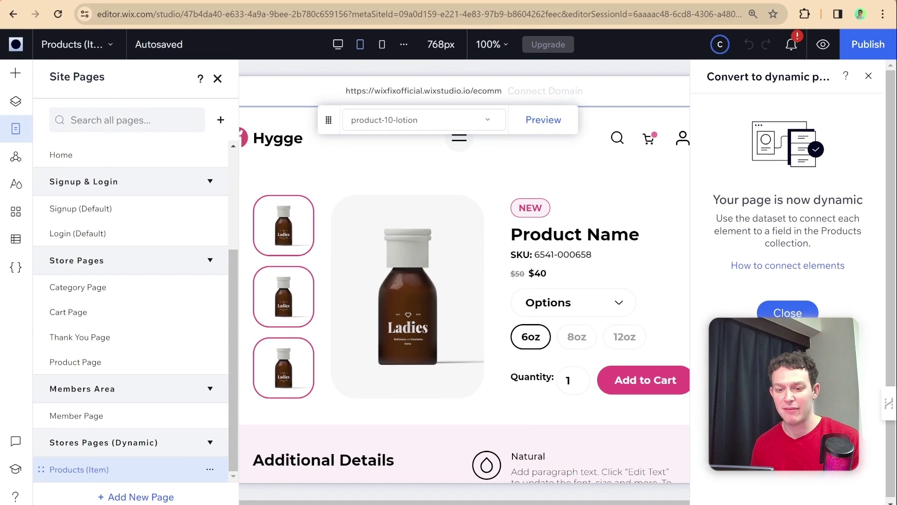
scroll(130, 280, up, 3)
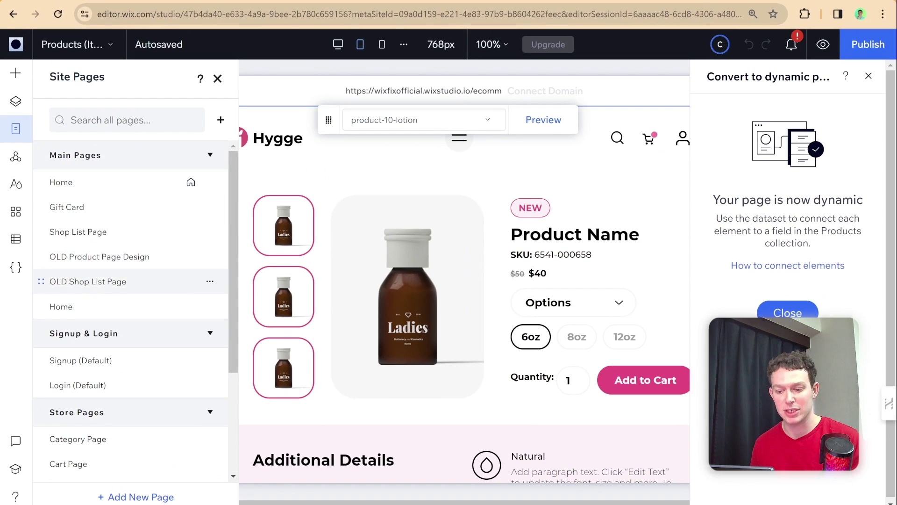
scroll(131, 306, down, 3)
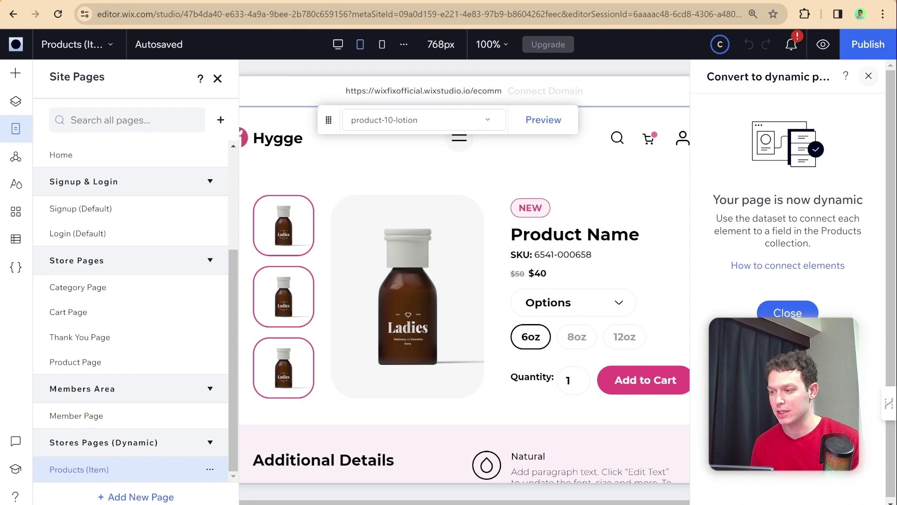
click(869, 76)
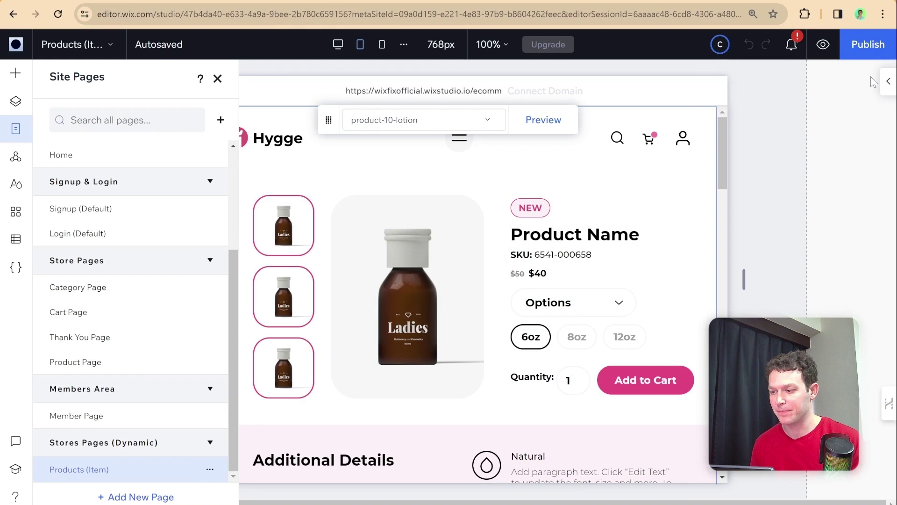
- Close the pages list and switch the preview item to product-20-makeup-remover
click(218, 78)
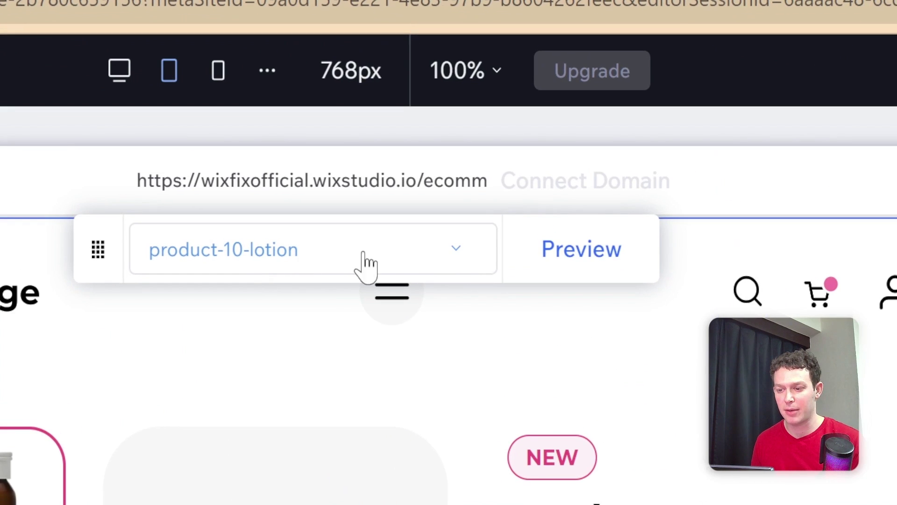
click(465, 122)
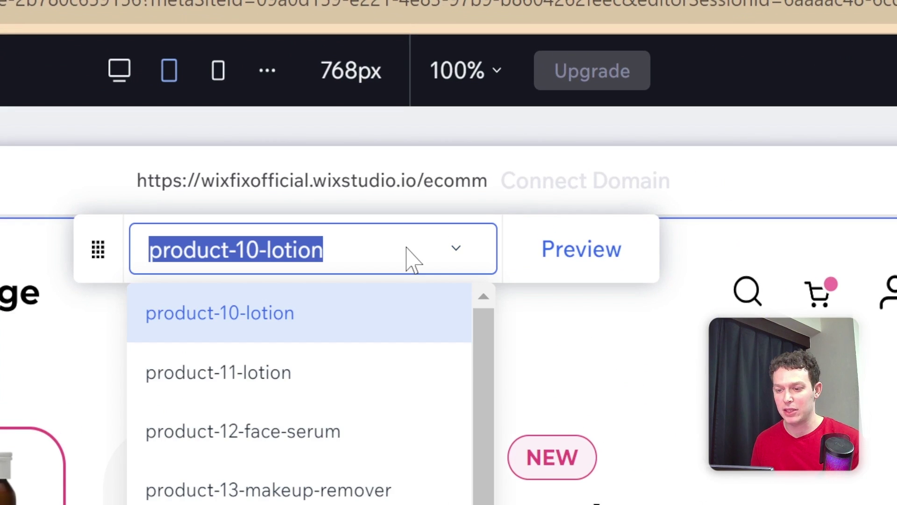
scroll(282, 434, down, 8)
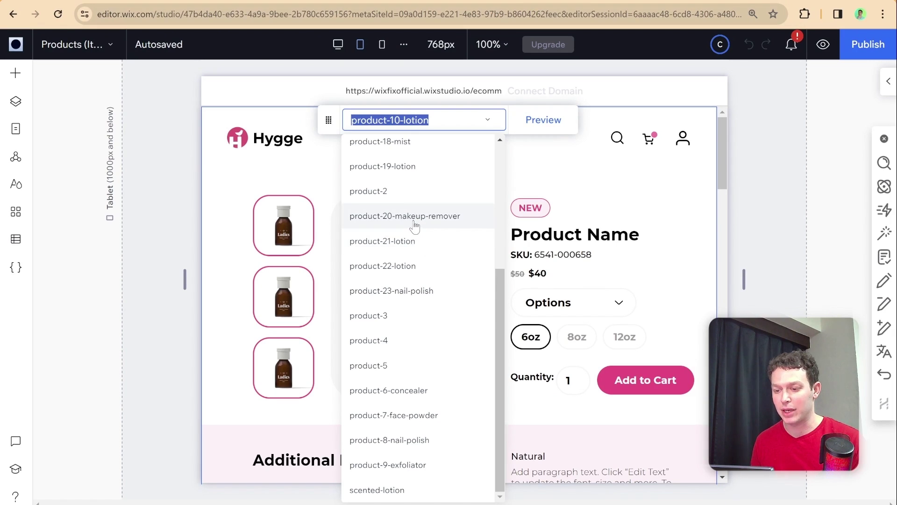
click(415, 221)
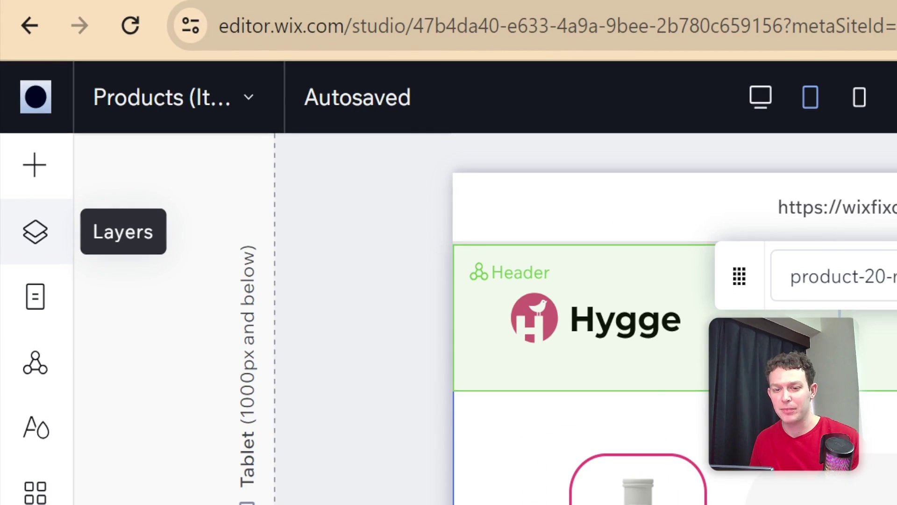
- Open the Products Item dataset settings from the page's CMS connections to review its Read-mode setup
click(42, 250)
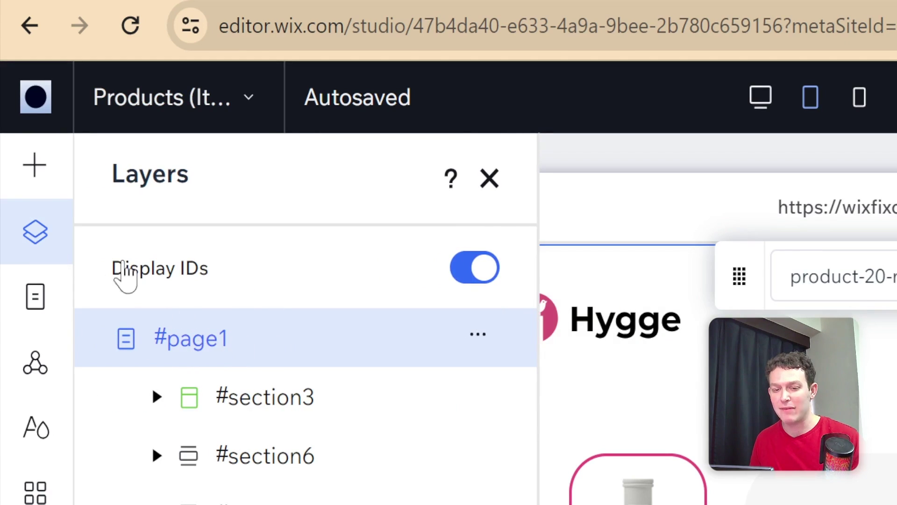
click(63, 241)
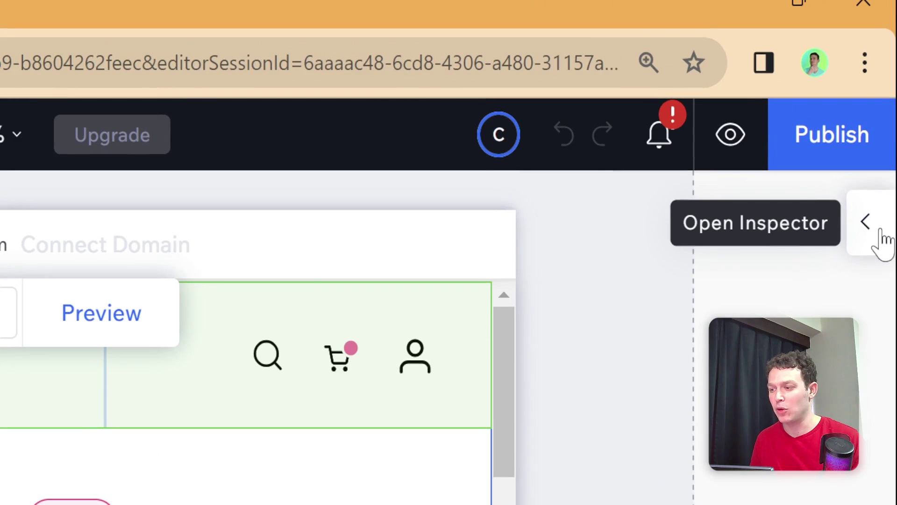
click(882, 239)
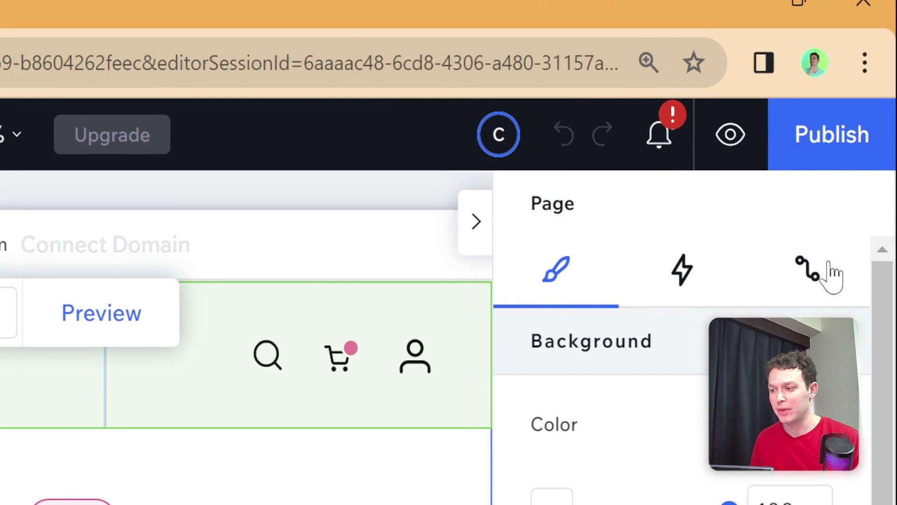
click(806, 274)
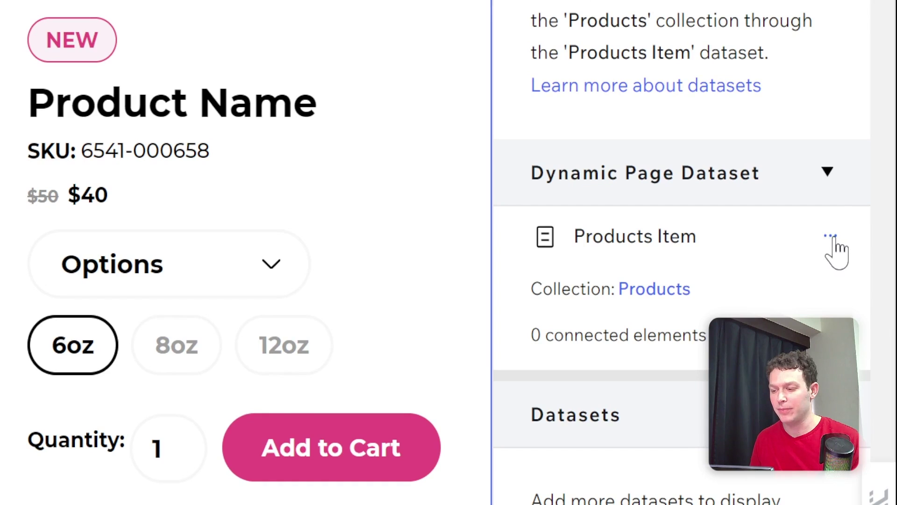
click(867, 292)
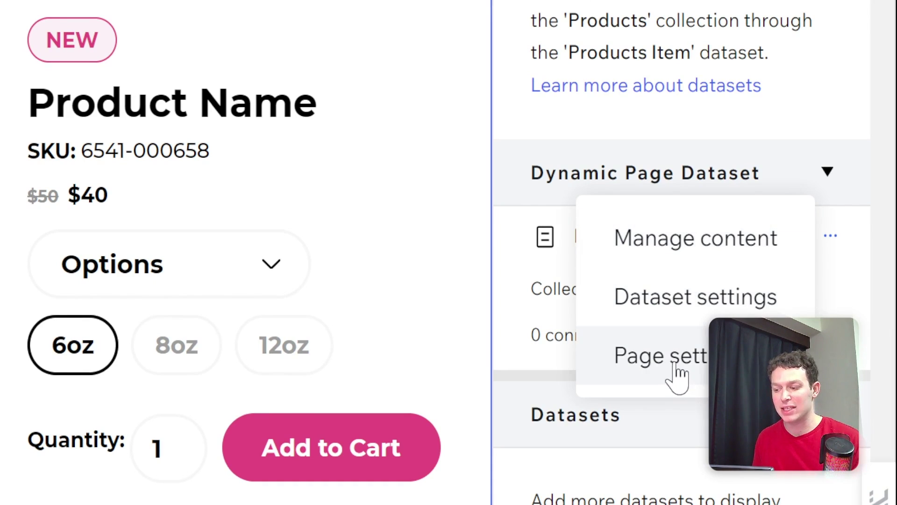
click(683, 311)
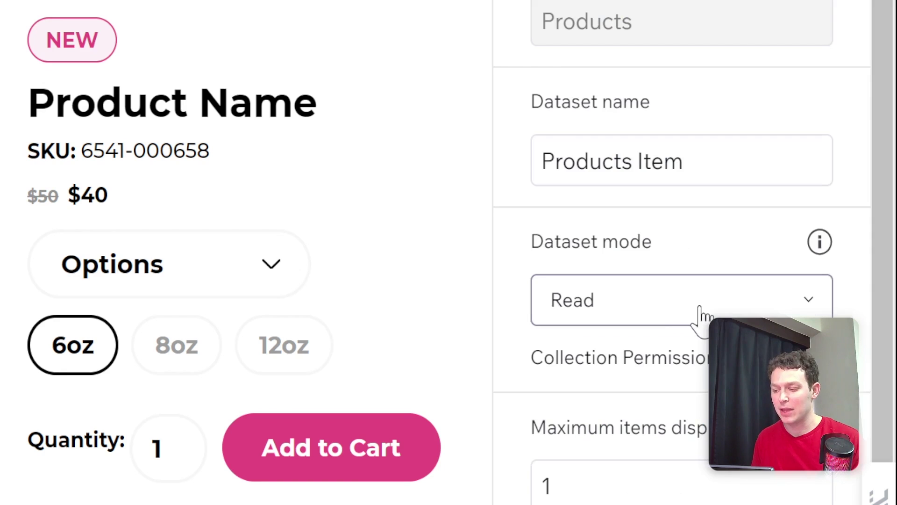
scroll(708, 117, down, 3)
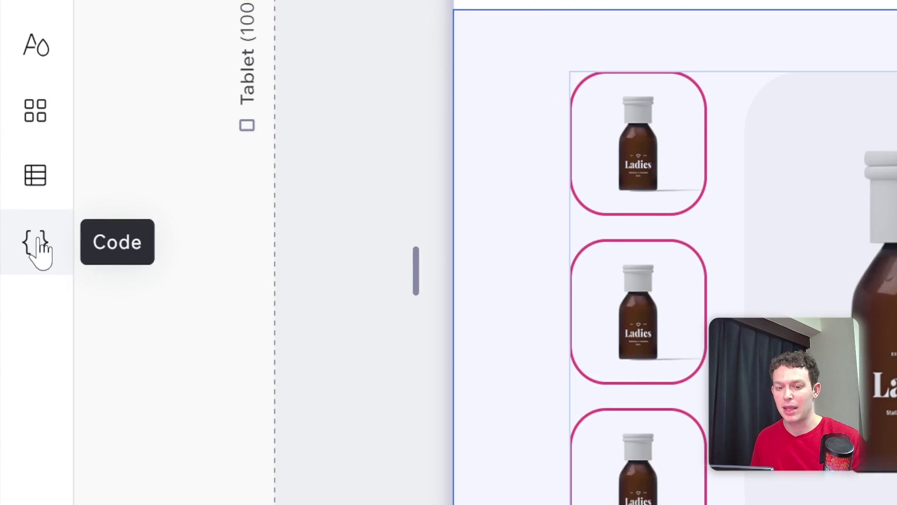
- Open the code panel and rename the dataset ID from dynamicDataset to productsDataset
click(16, 269)
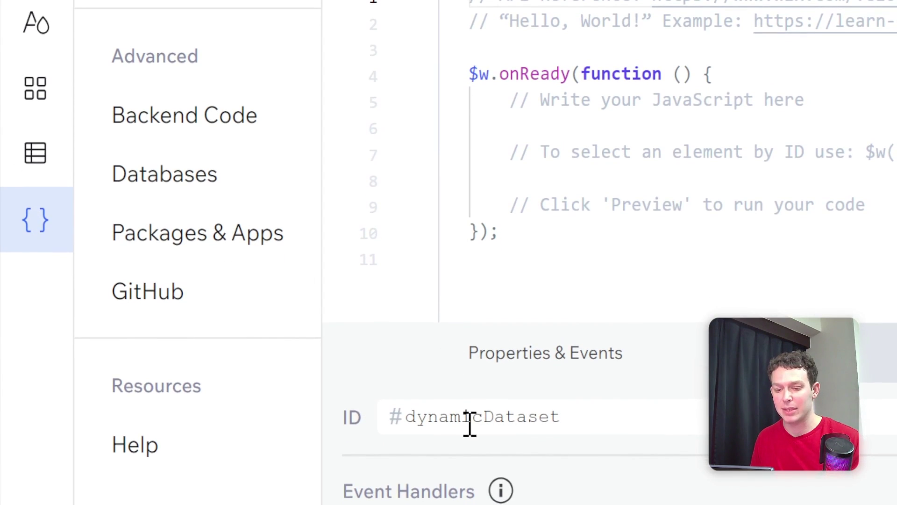
click(469, 423)
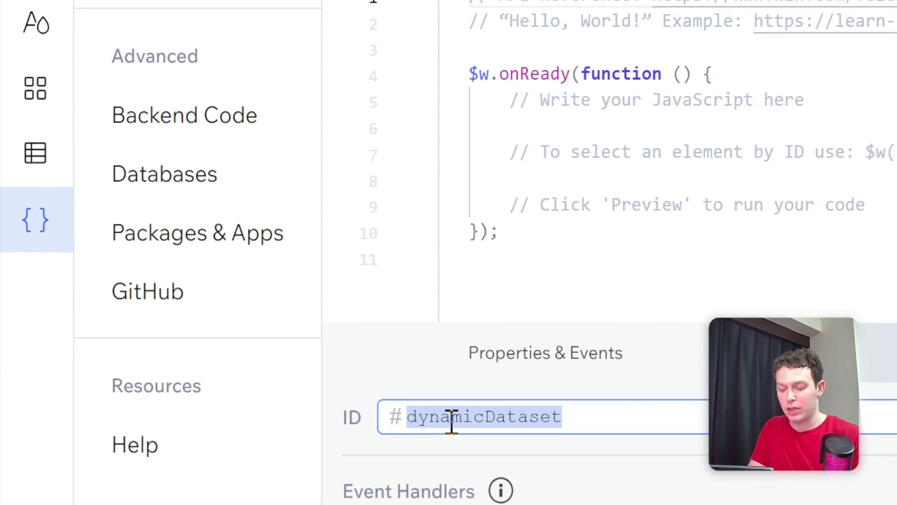
text(product)
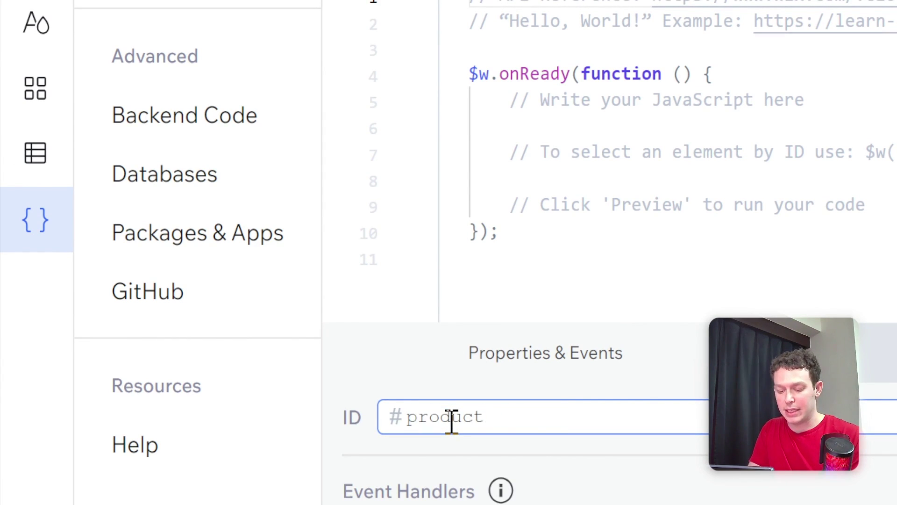
text(Dataset)
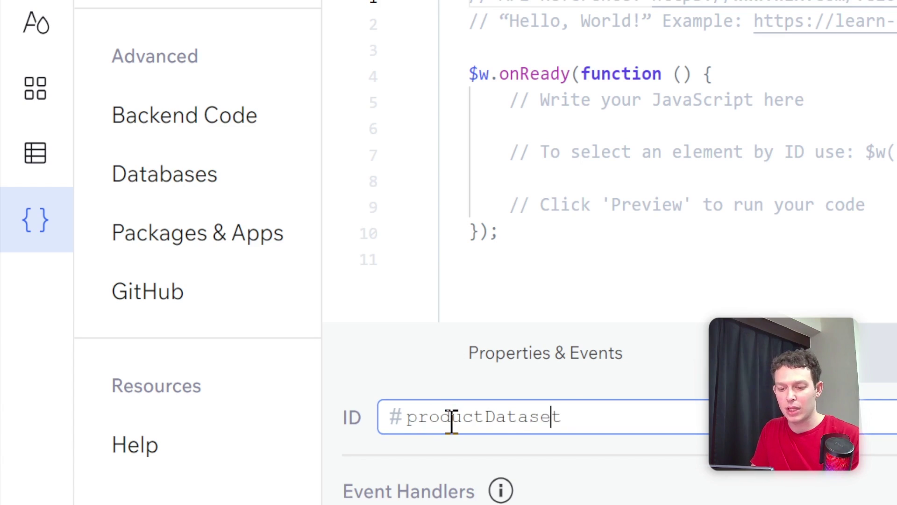
key(Left)
key(Left)
key(Left)
key(Left)
key(Left)
key(Left)
key(Left)
text(s)
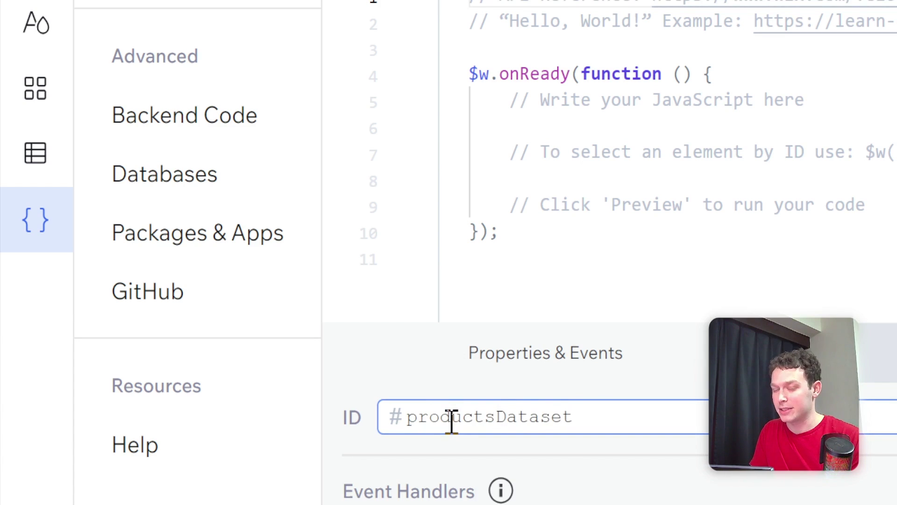
key(Right)
key(Right)
key(Right)
key(Right)
key(Right)
key(Right)
key(Right)
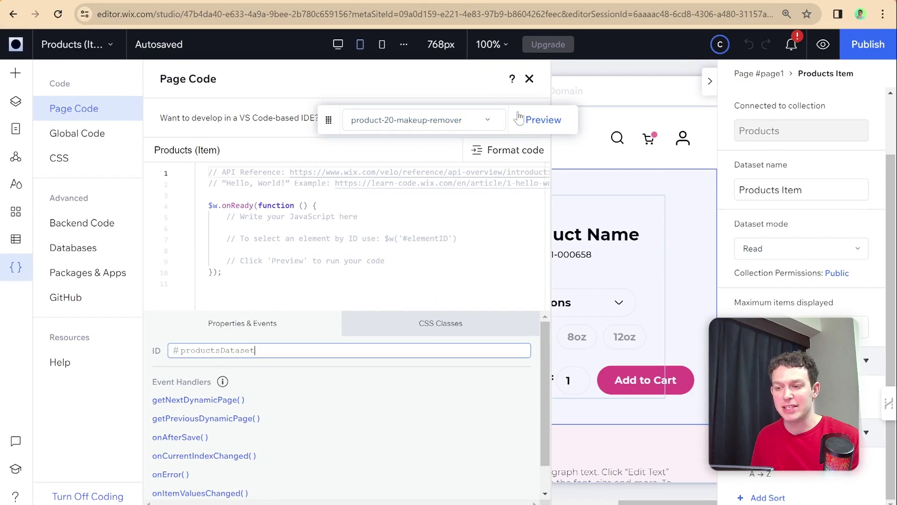
- Close the code editor and select the first product card in the Explore Our Products grid
click(529, 79)
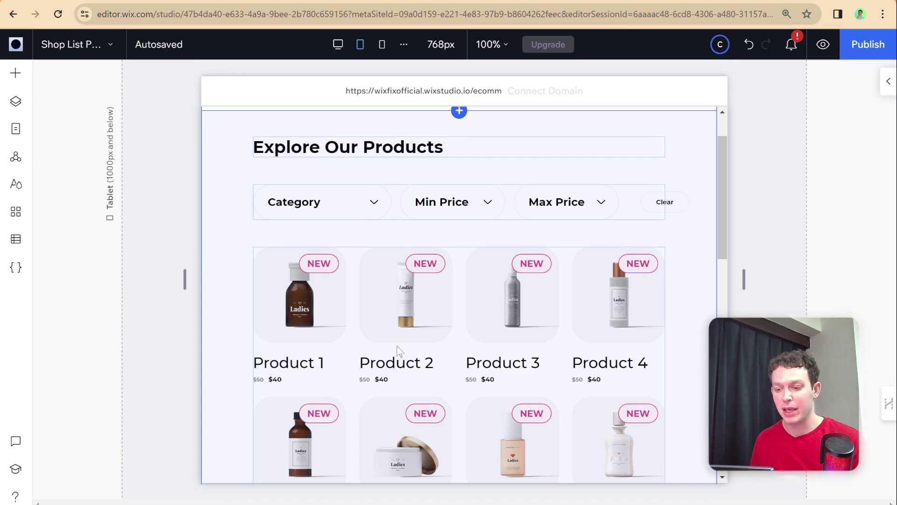
click(307, 309)
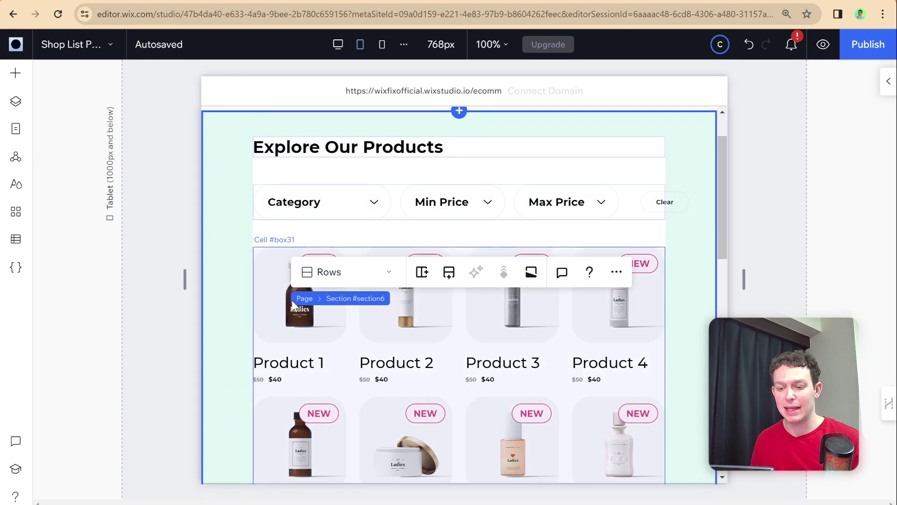
- Select Product 1's image and item container, then open the Shop List page code in the Wix IDE
click(311, 316)
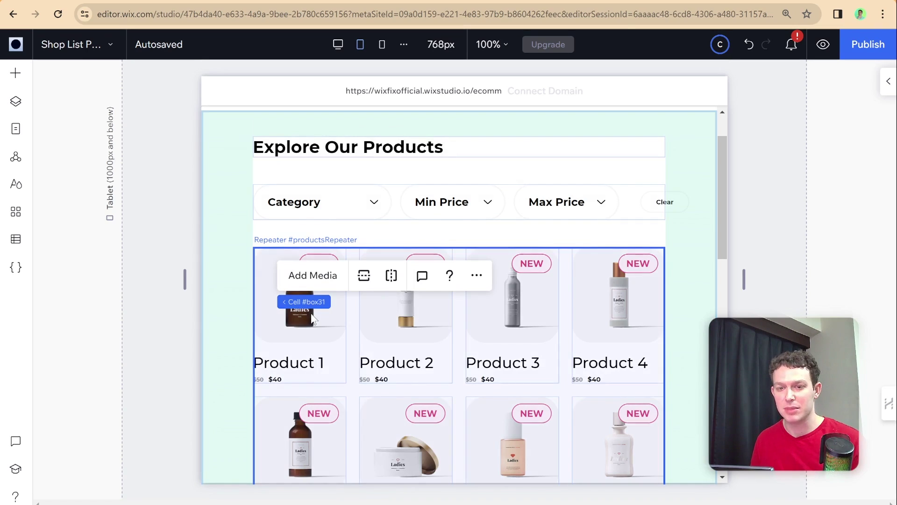
click(312, 318)
click(311, 317)
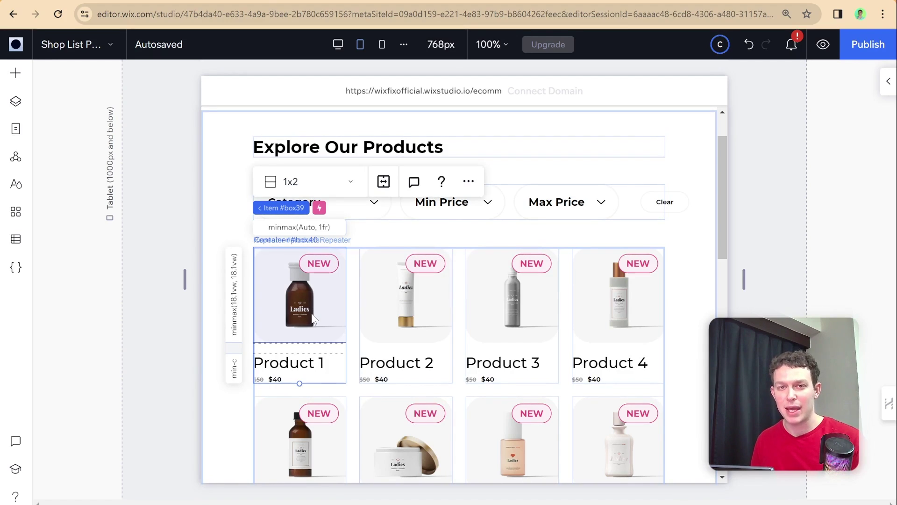
click(16, 268)
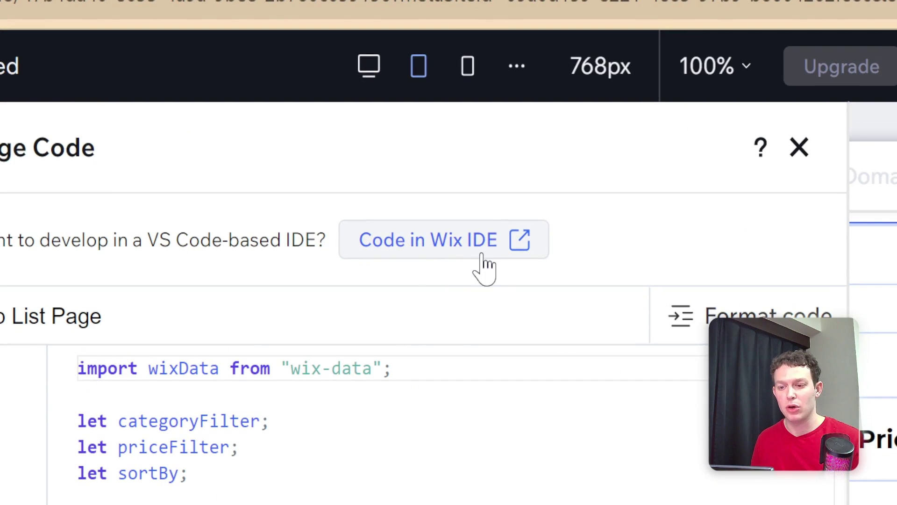
click(489, 254)
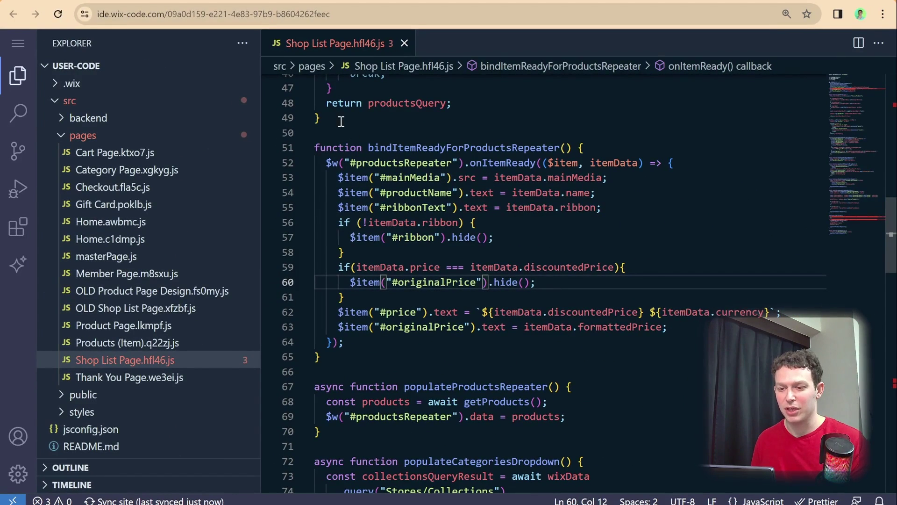
- Collapse the Explorer sidebar to widen the bindItemReadyForProductsRepeater code view
click(19, 77)
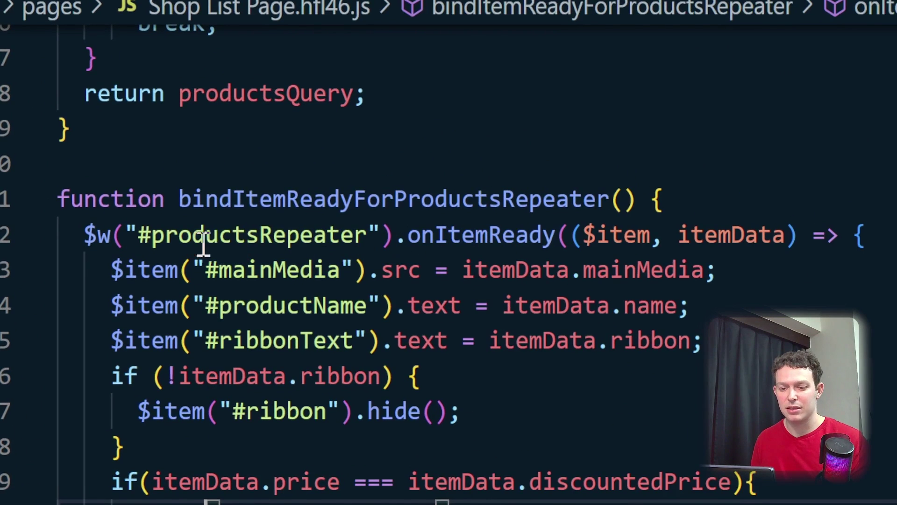
mouse_move(531, 229)
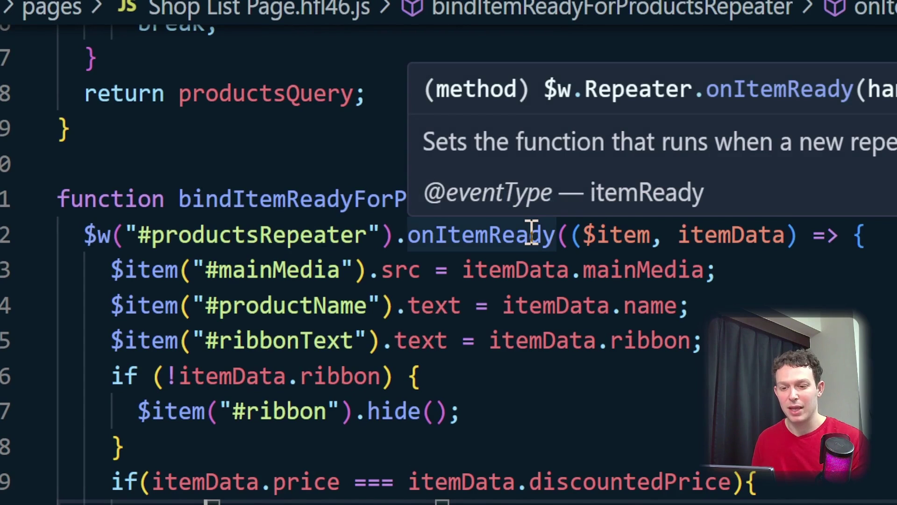
- Add a new line after the mainMedia src assignment starting $item("#mainMedia")
mouse_move(417, 266)
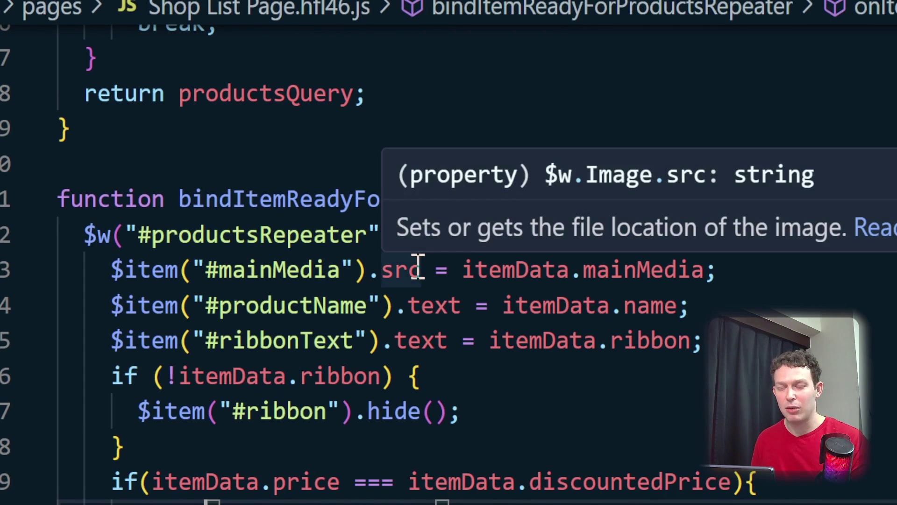
click(736, 271)
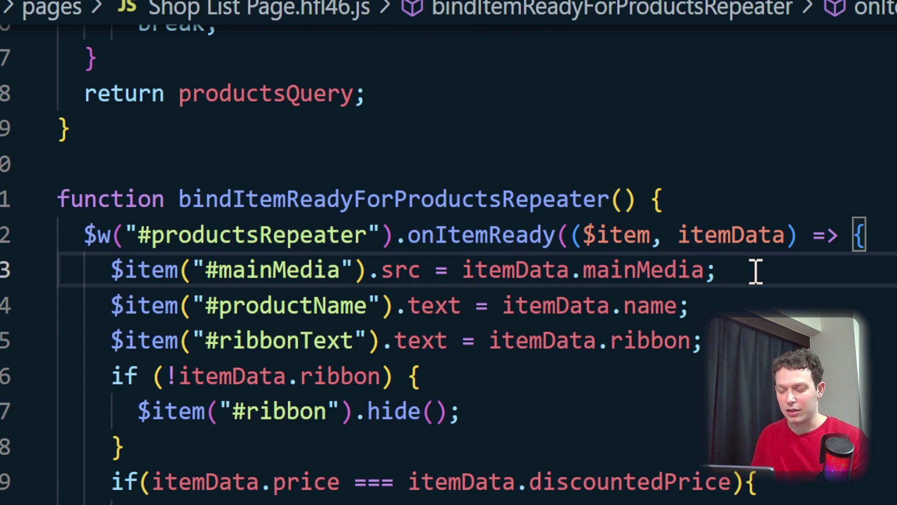
key(Return)
text($w)
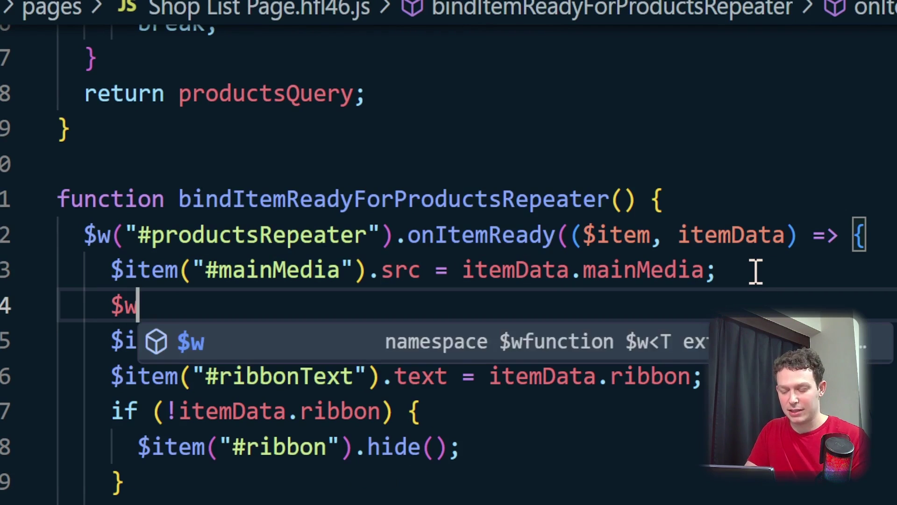
key(BackSpace)
text(item(")
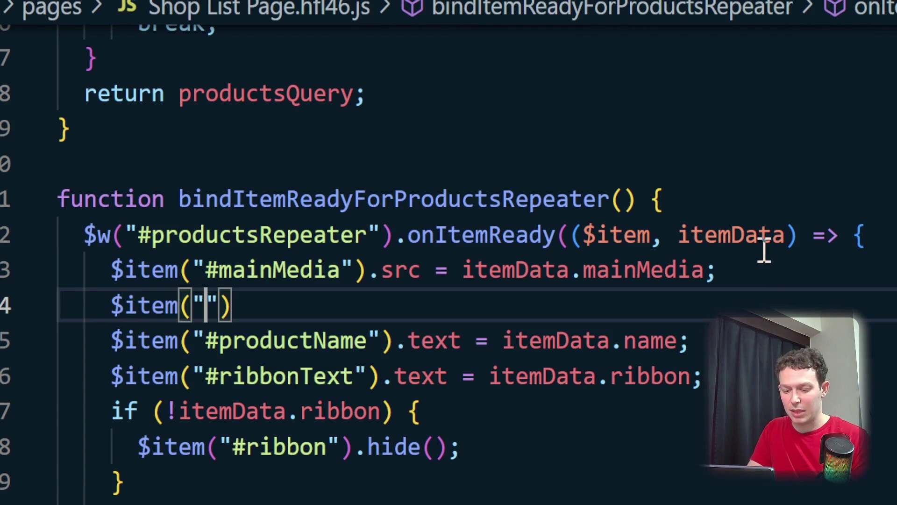
text(#main)
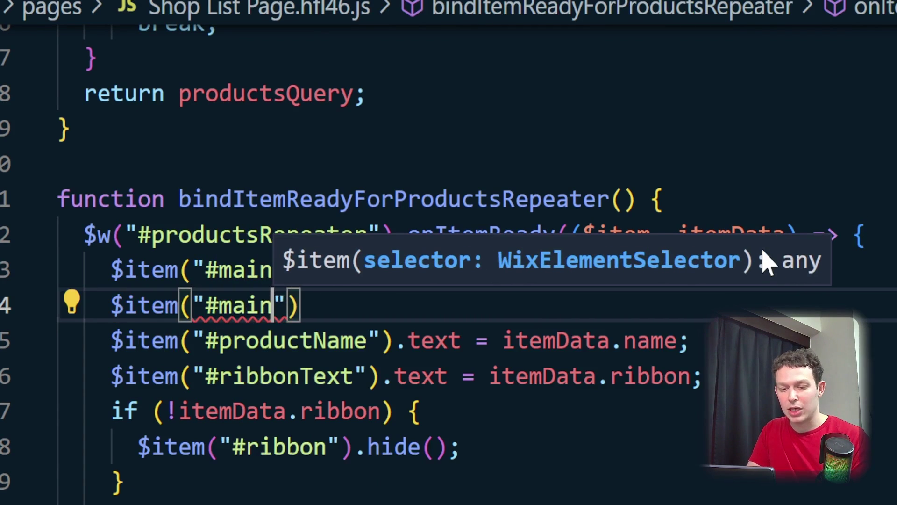
text(Media)
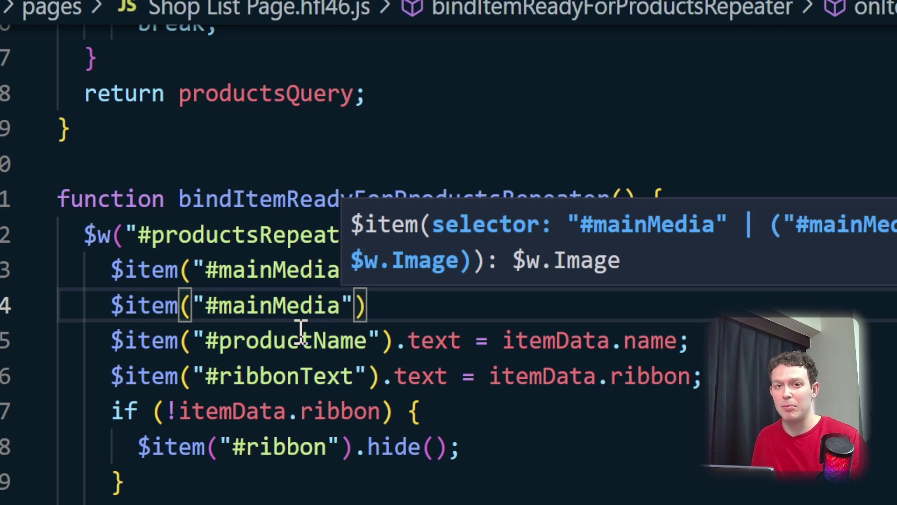
- Chain an empty onClick arrow-function handler onto it, with its body on a new line
click(397, 337)
click(409, 309)
text(.on)
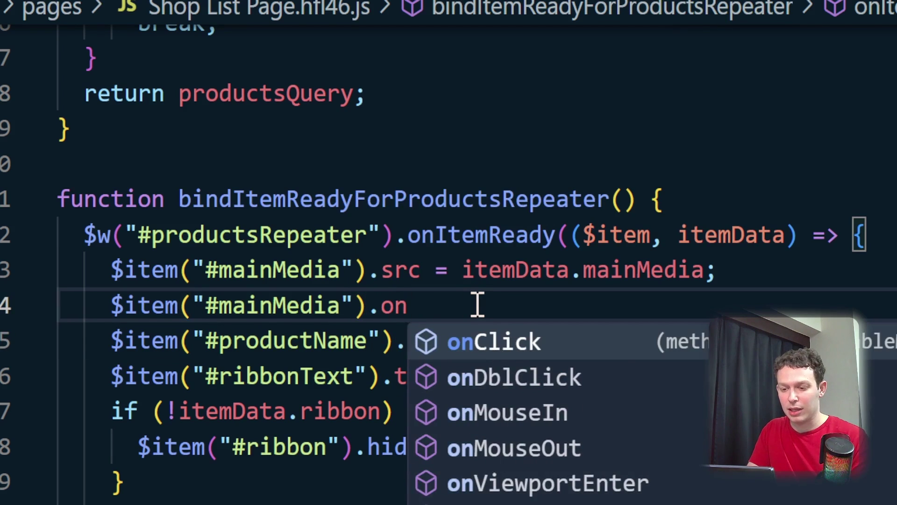
key(Tab)
text((()=>{)
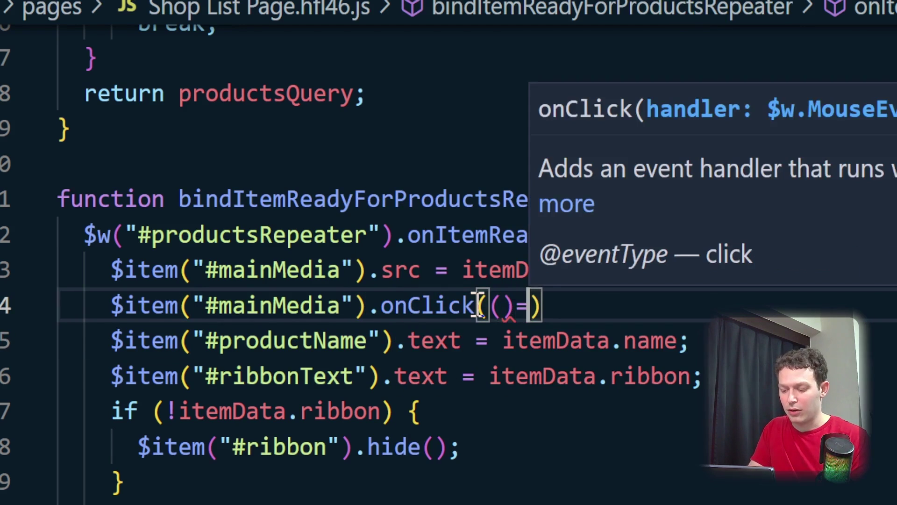
key(Return)
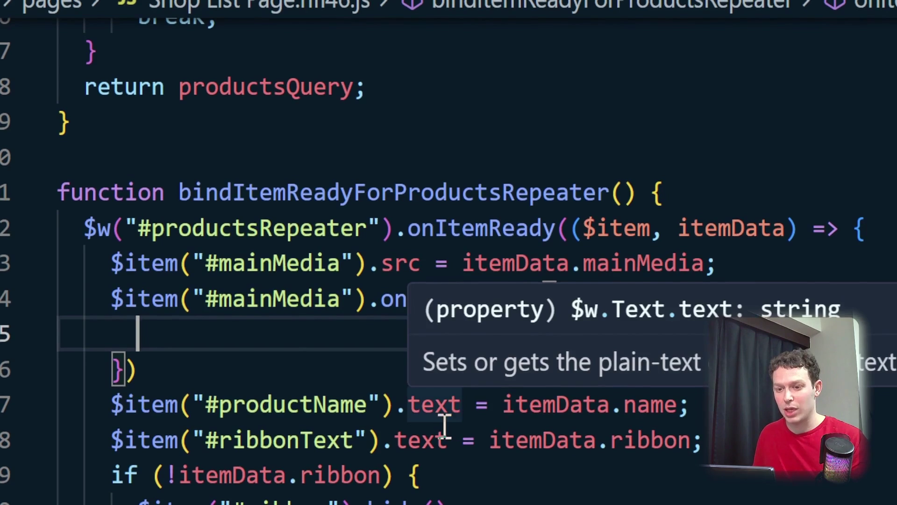
- Below the first import, add `import wixLocationFrontend from 'wix-location-frontend'` using autocomplete
scroll(402, 424, up, 15)
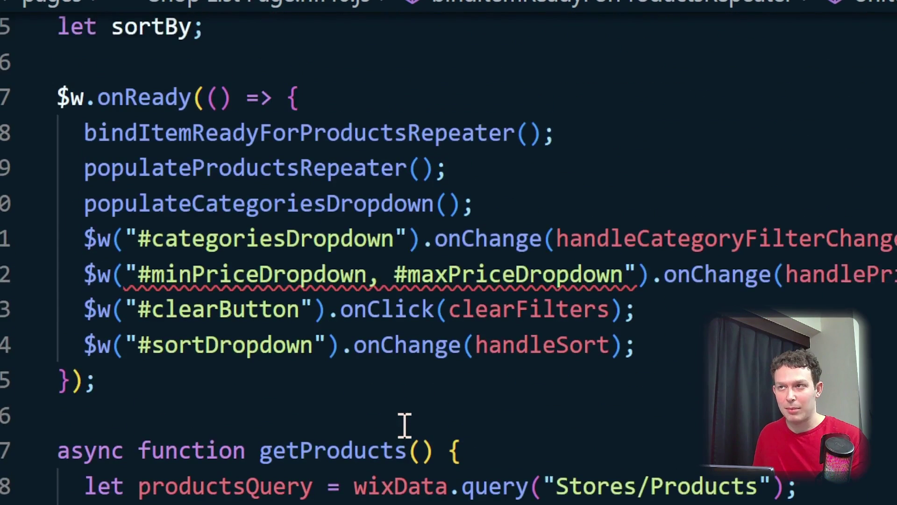
scroll(401, 423, up, 2)
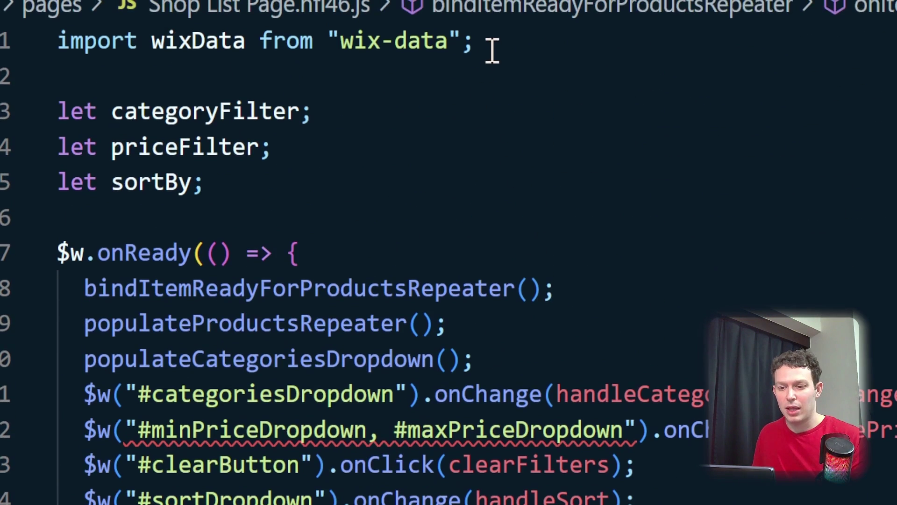
click(492, 49)
key(Return)
text(impor)
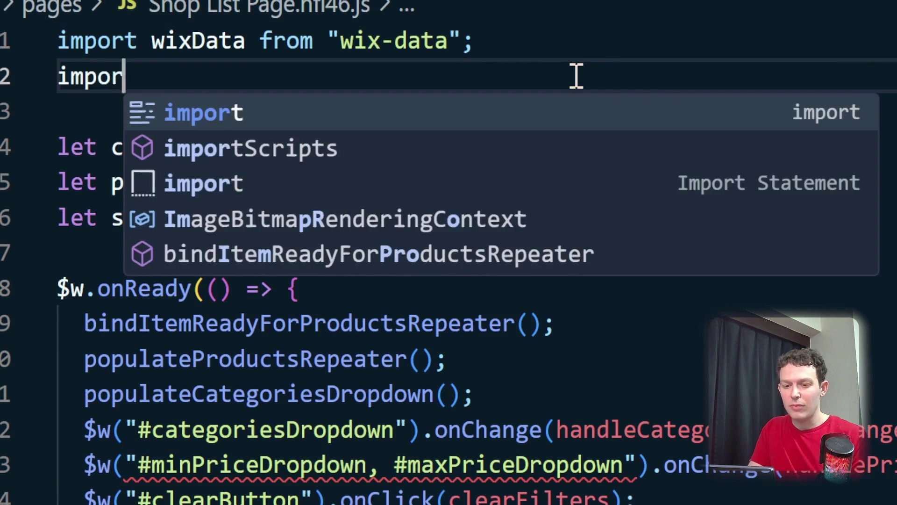
text(t wixL)
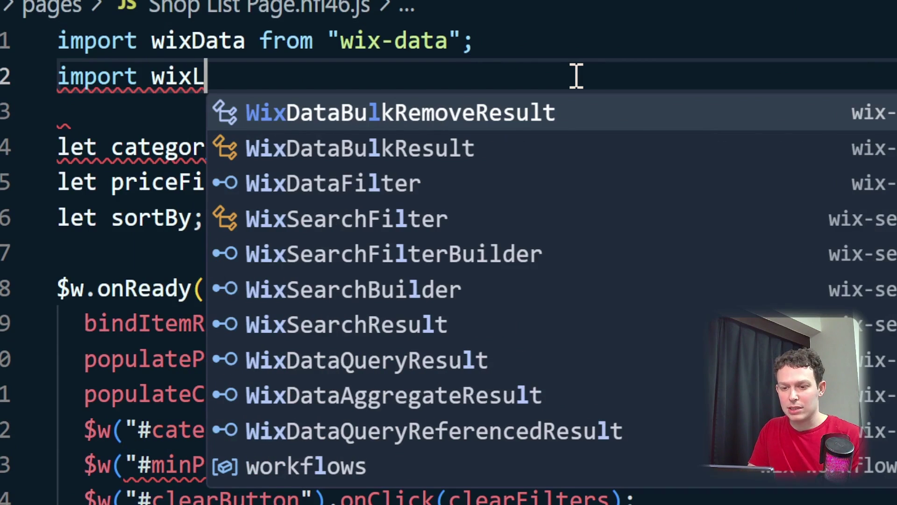
text(ocation)
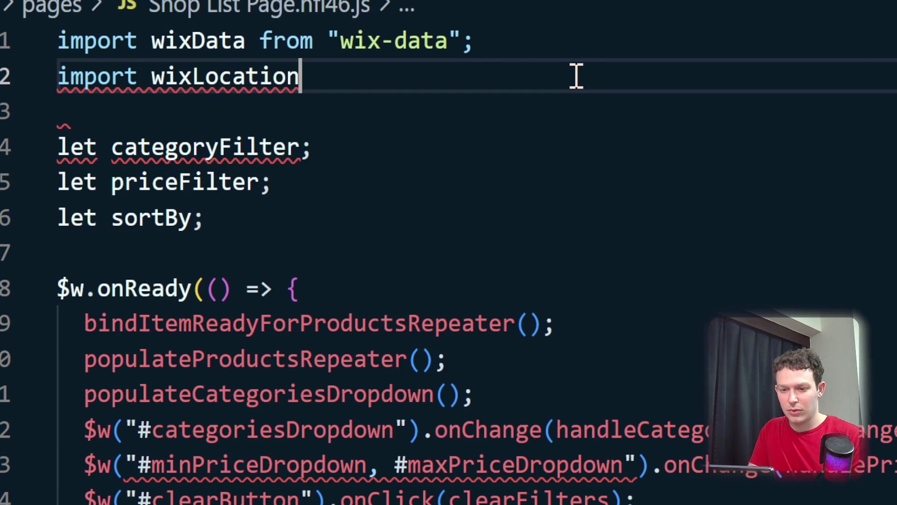
text(Frontend )
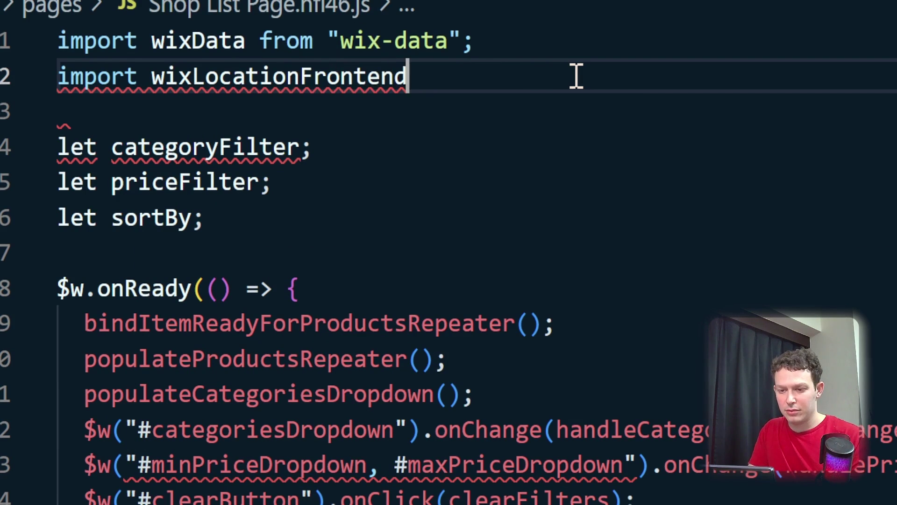
text(from 'wix)
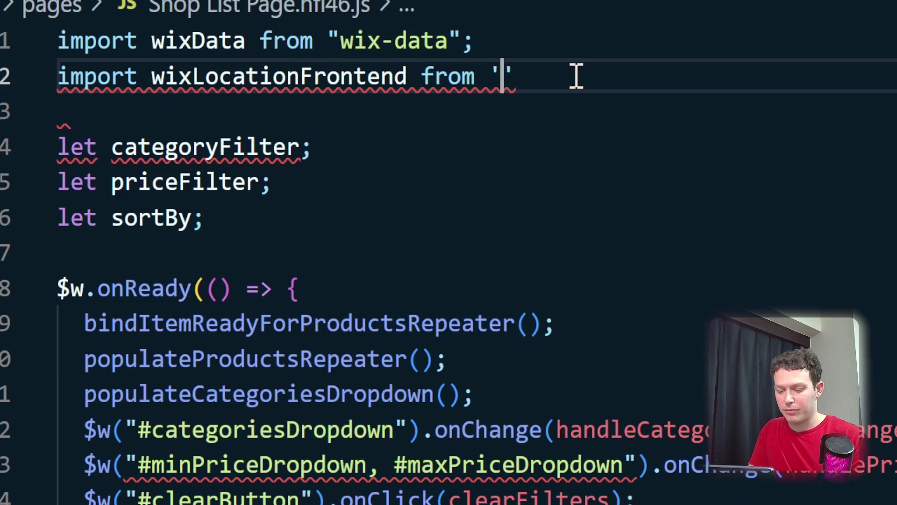
text(-lo)
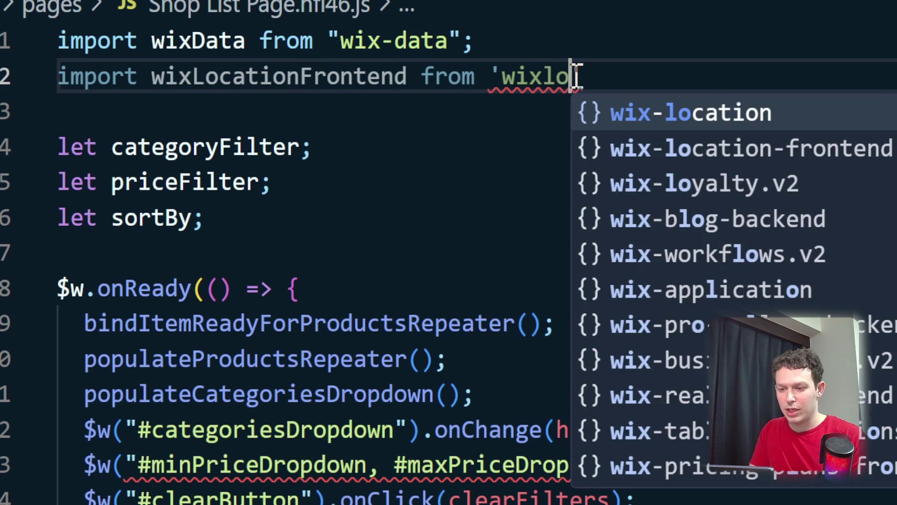
key(Down)
key(Return)
key(End)
- End the new import with a semicolon and look through the page code
text(;)
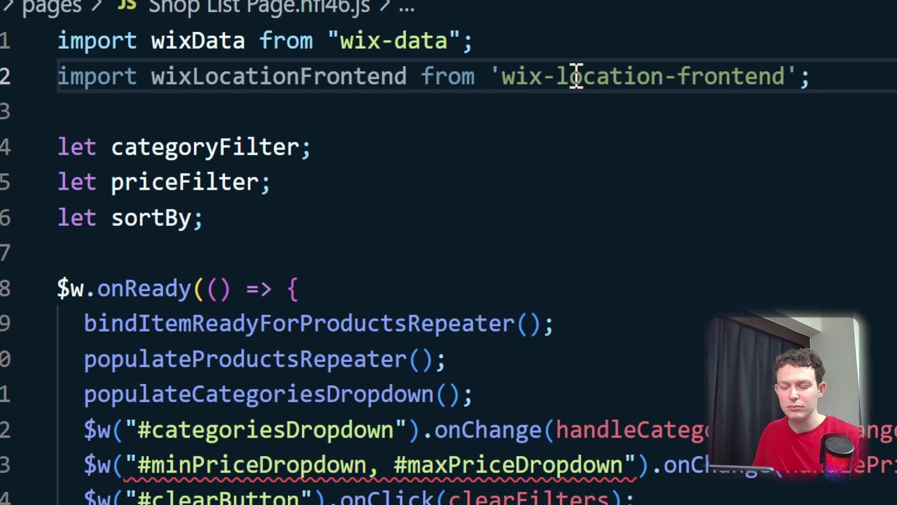
scroll(629, 307, down, 1)
scroll(629, 307, down, 2)
scroll(626, 304, up, 3)
scroll(612, 307, down, 20)
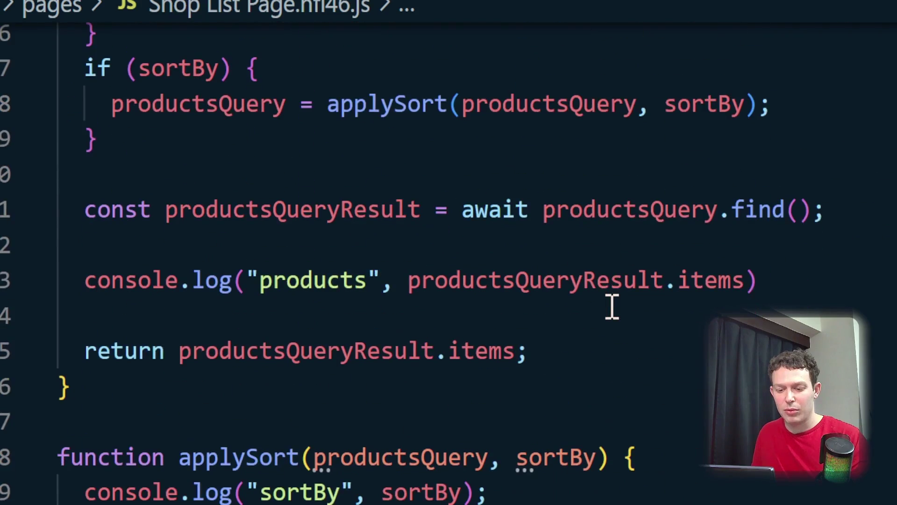
scroll(612, 307, down, 4)
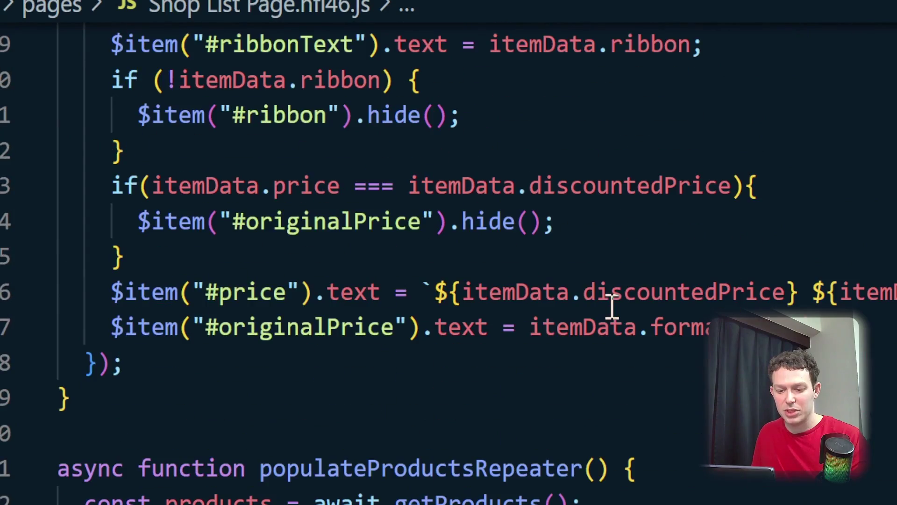
scroll(613, 304, up, 9)
scroll(616, 305, down, 13)
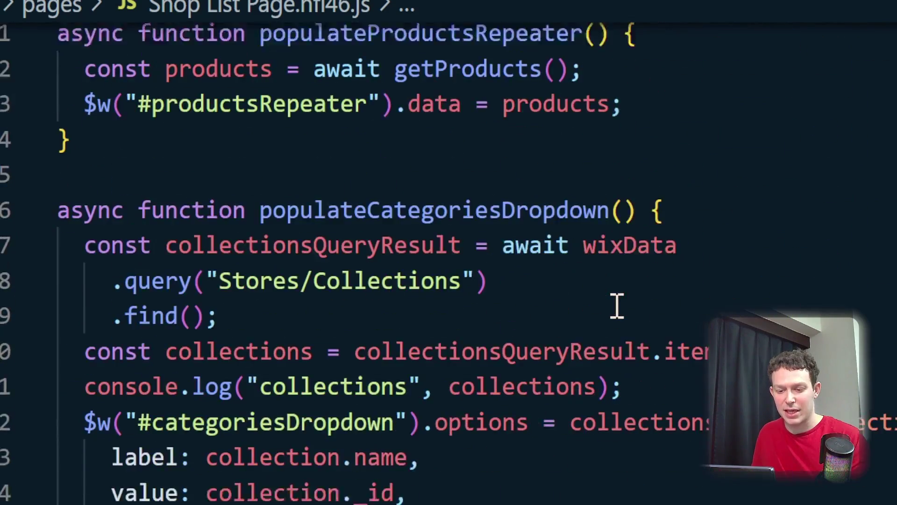
scroll(612, 305, down, 6)
scroll(612, 301, up, 12)
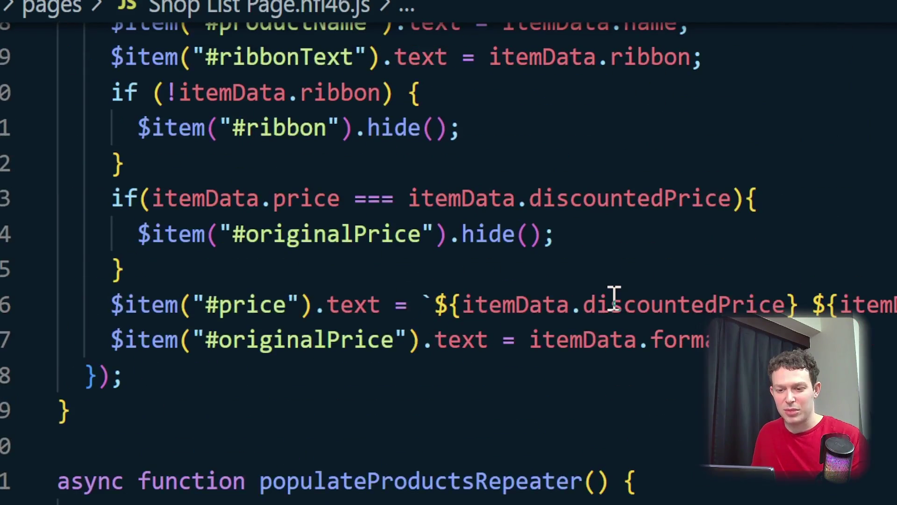
scroll(614, 298, up, 10)
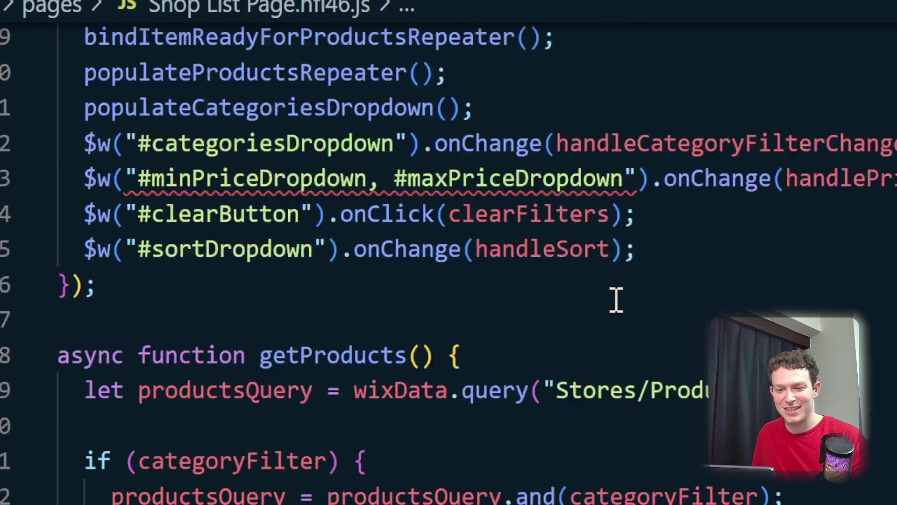
scroll(615, 300, down, 12)
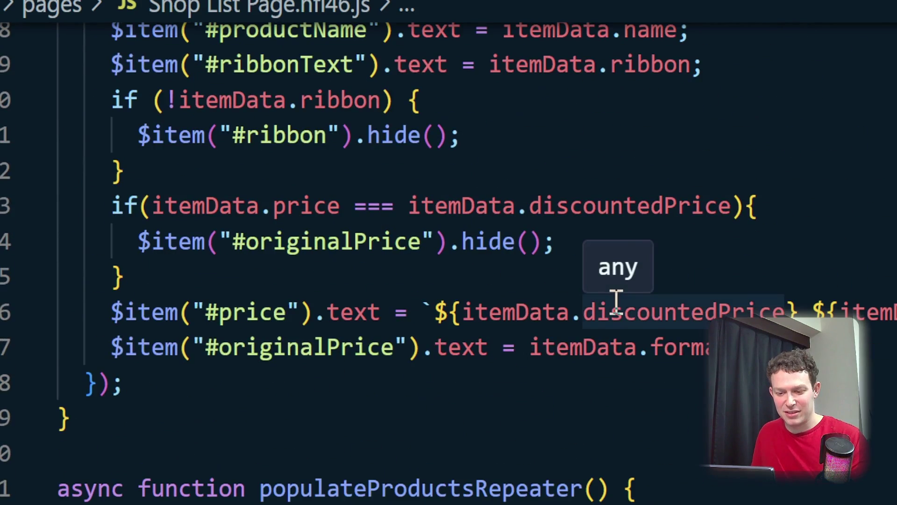
scroll(615, 301, up, 5)
- Search for mainMedia and add a wixLocationFrontend.to( call inside its onClick callback
click(821, 305)
key(ctrl+f)
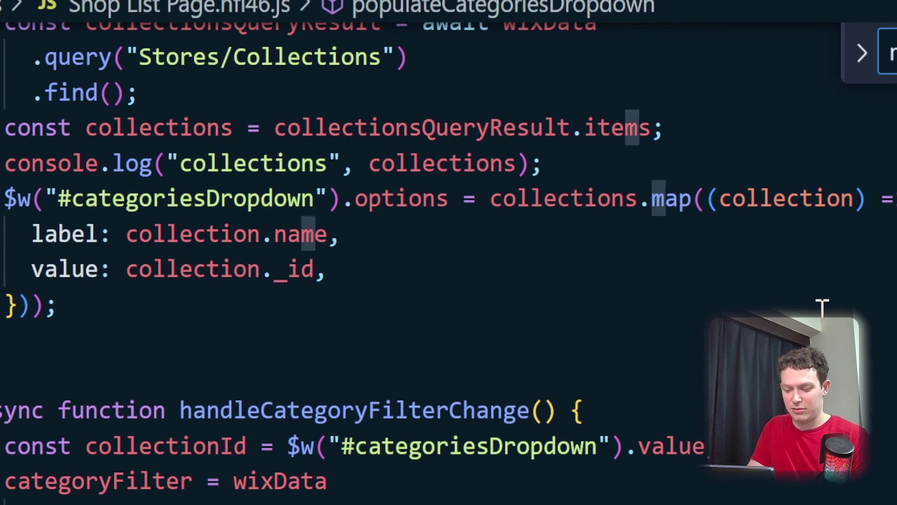
key(Return)
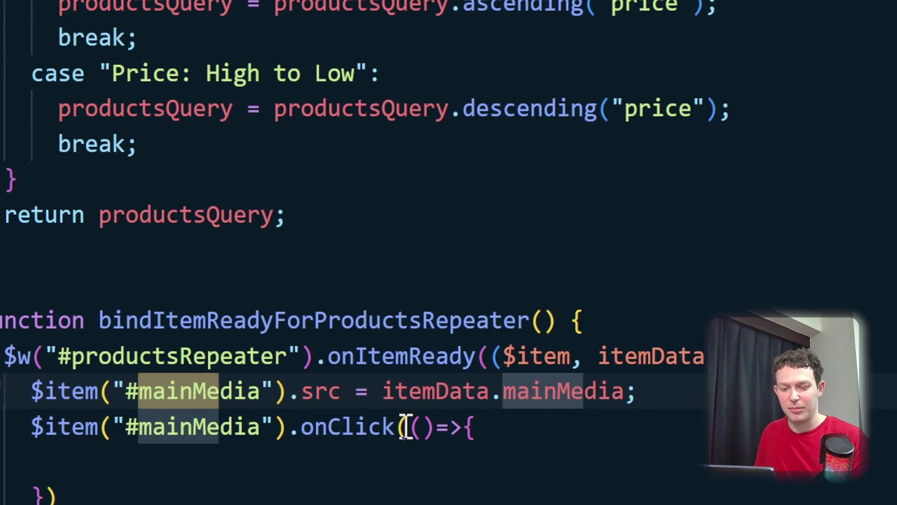
click(370, 425)
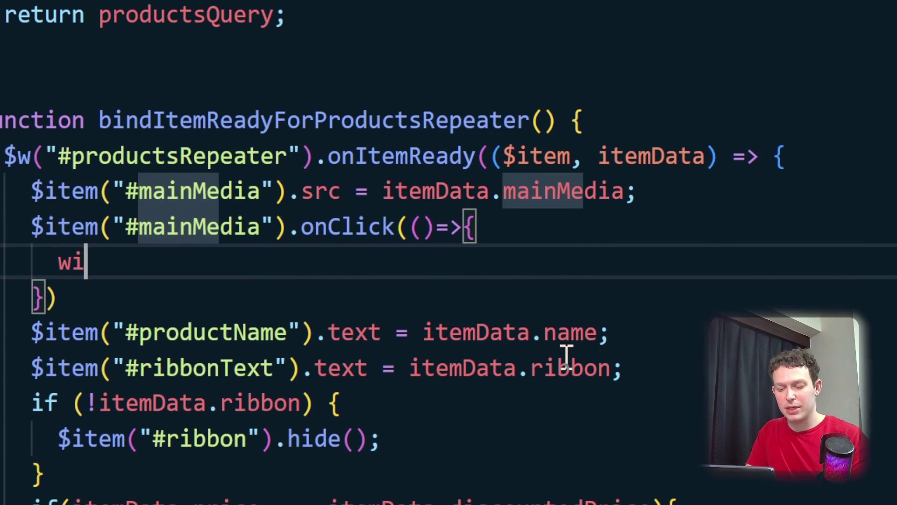
text(wix)
key(Down)
key(Return)
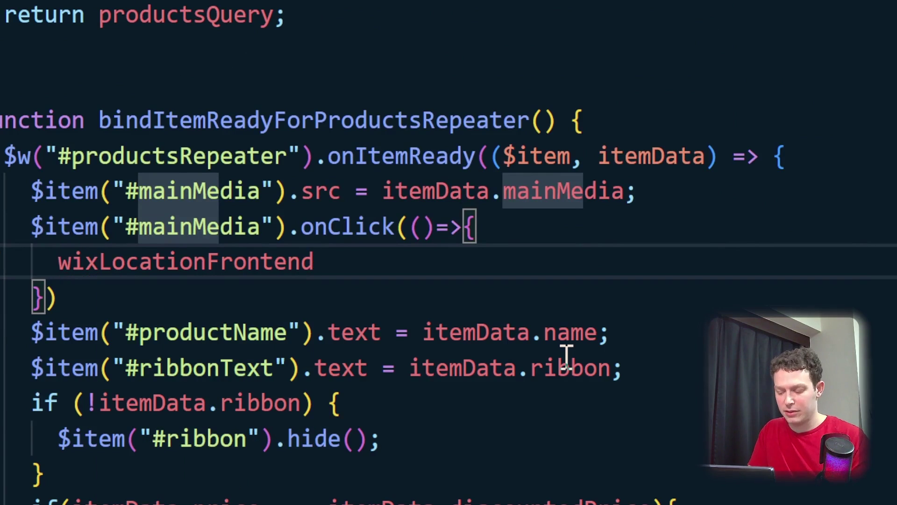
text(.to()
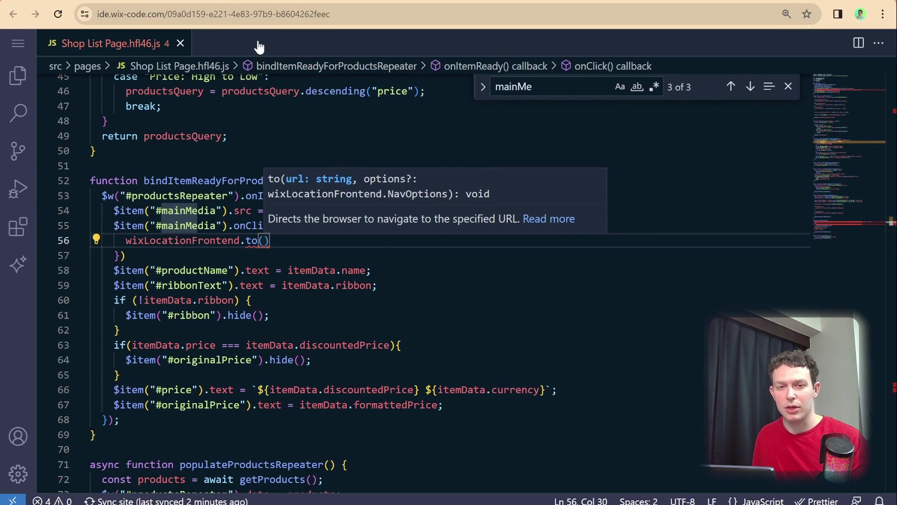
- In the editor's CMS, open Wix App Collections > Stores > Products and scroll across the table
click(232, 1)
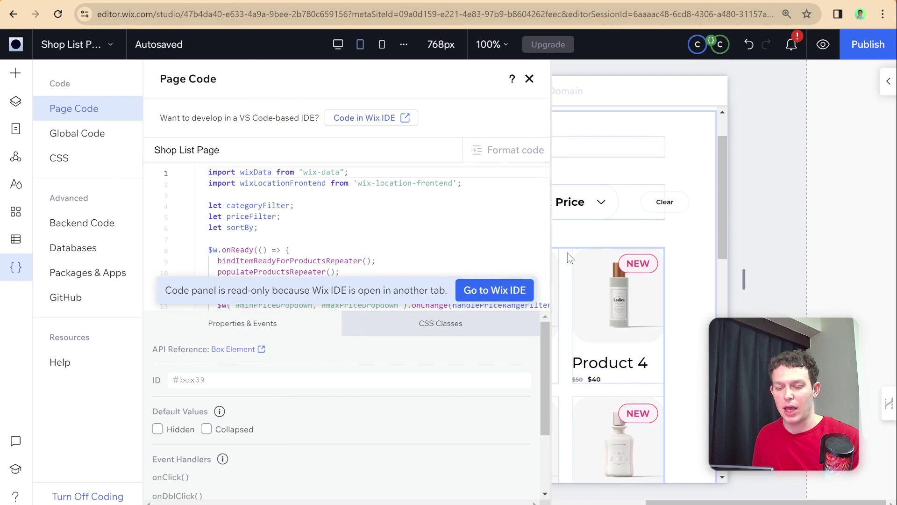
click(20, 245)
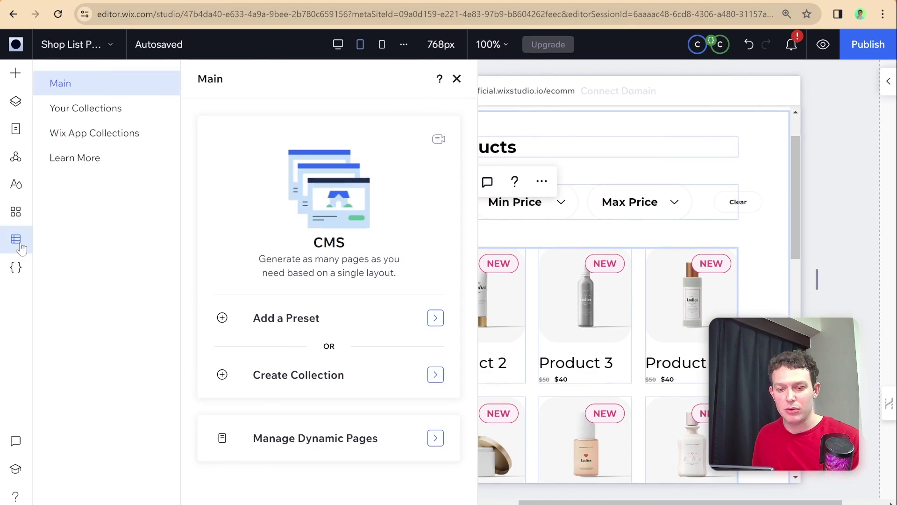
click(115, 116)
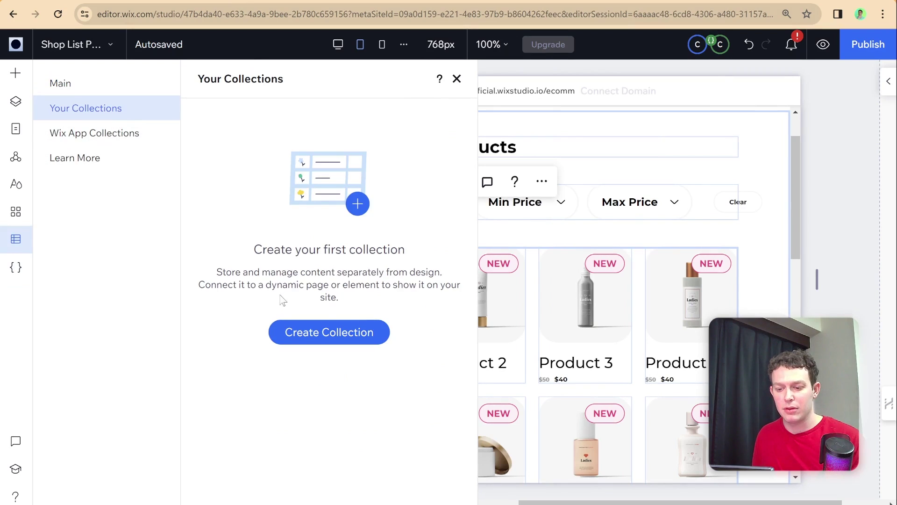
click(112, 133)
scroll(271, 238, down, 5)
click(280, 442)
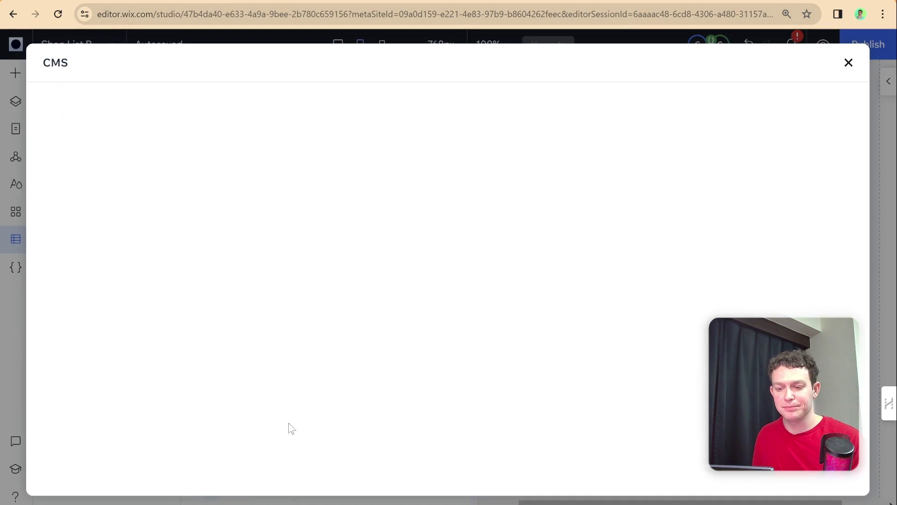
drag(300, 493, 825, 493)
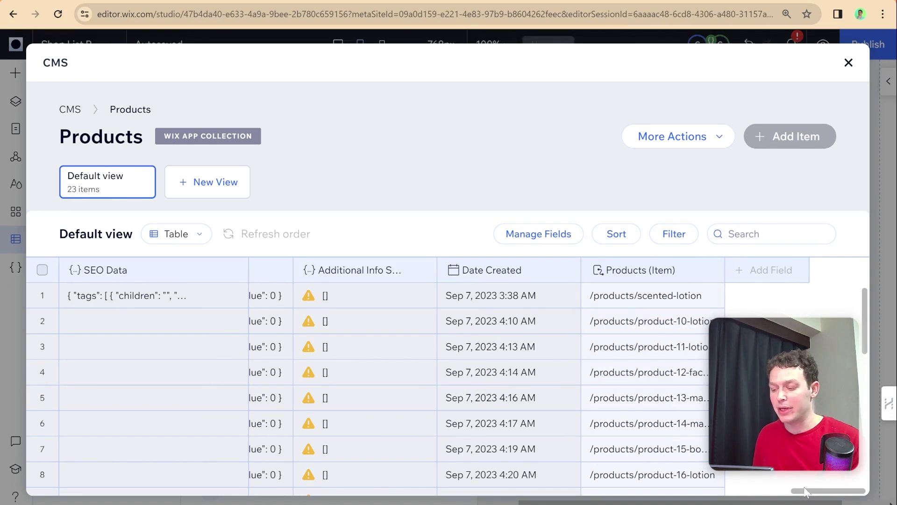
- Scroll the Products table to compare the Product Page Url and Products (Item) URLs
drag(807, 493, 697, 494)
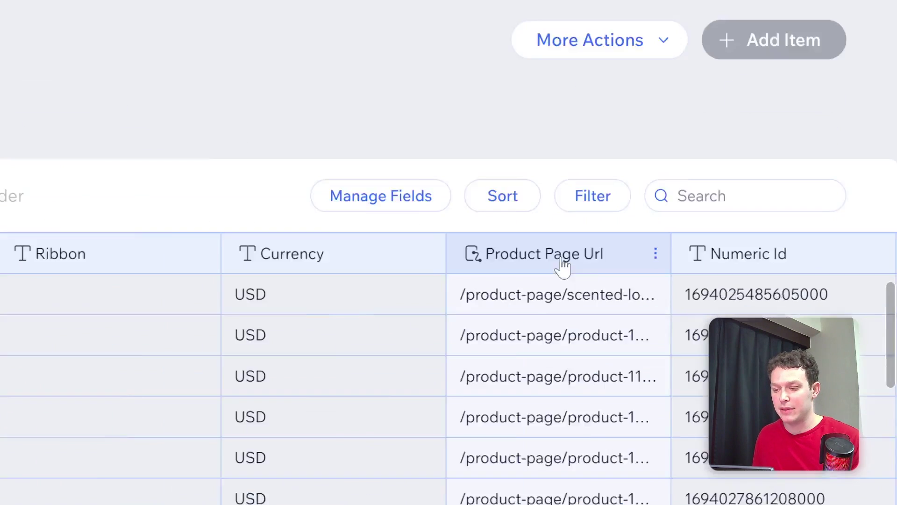
mouse_move(638, 299)
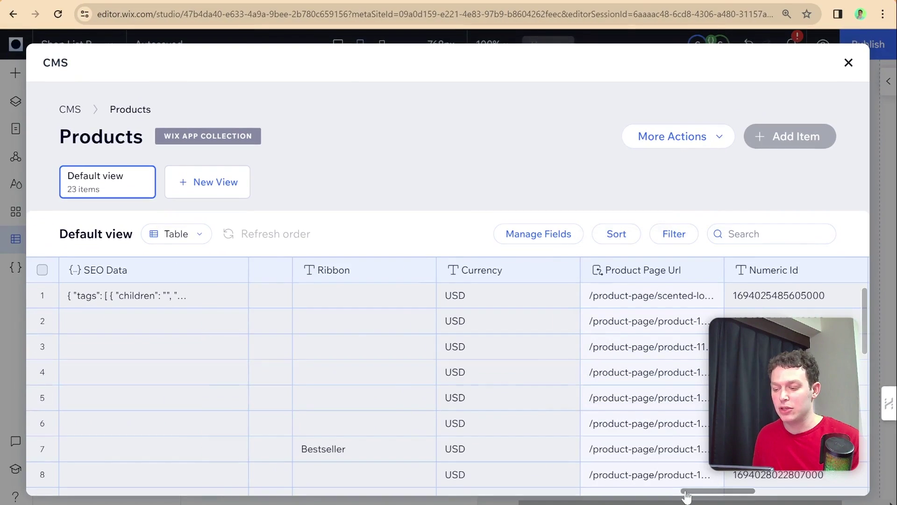
drag(685, 490, 822, 493)
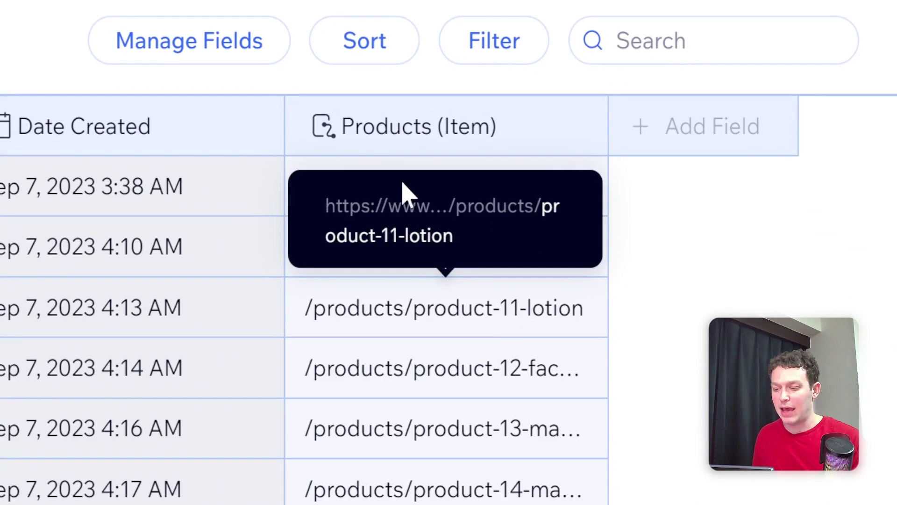
mouse_move(363, 200)
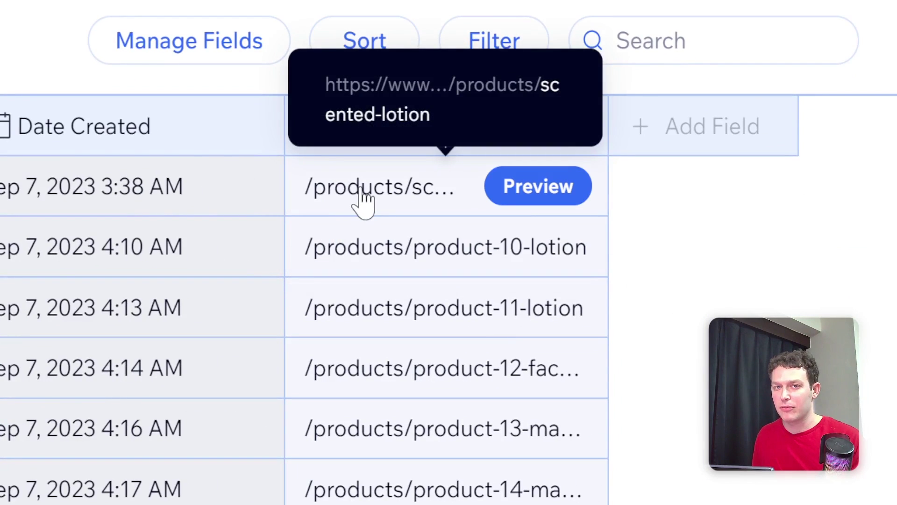
scroll(363, 200, down, 5)
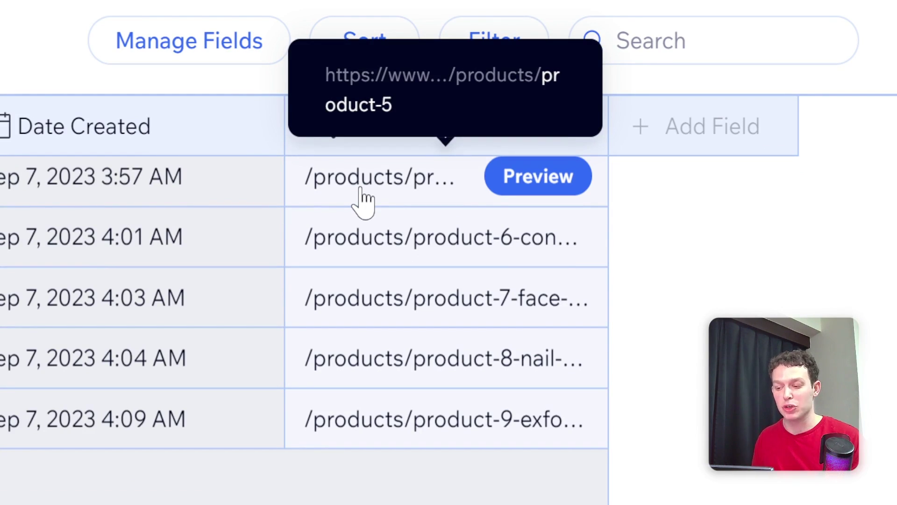
scroll(327, 332, up, 3)
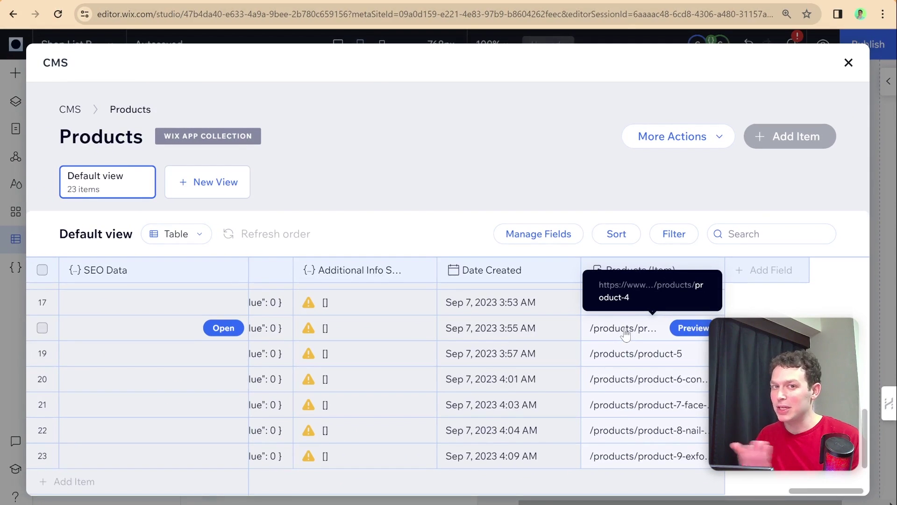
scroll(633, 360, up, 8)
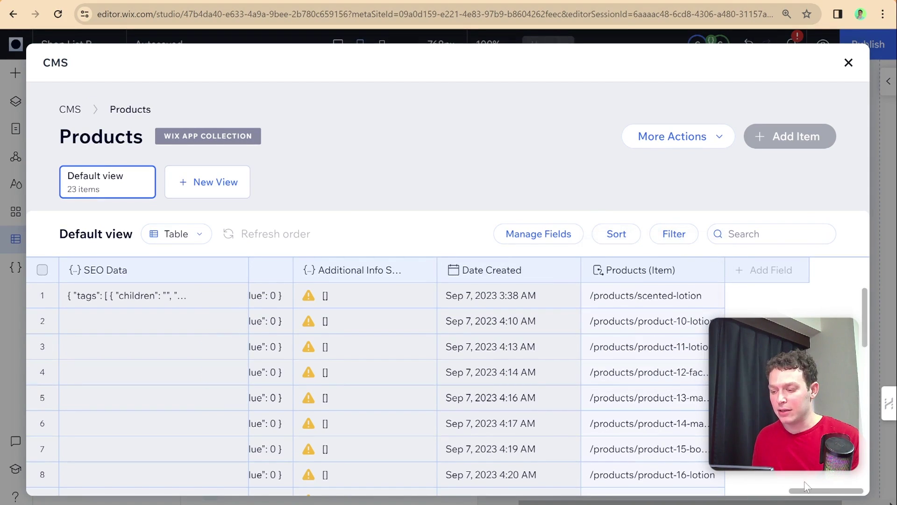
drag(814, 496, 531, 501)
- Reopen the Products collection, scroll to the Slug column, and inspect its field settings
click(531, 500)
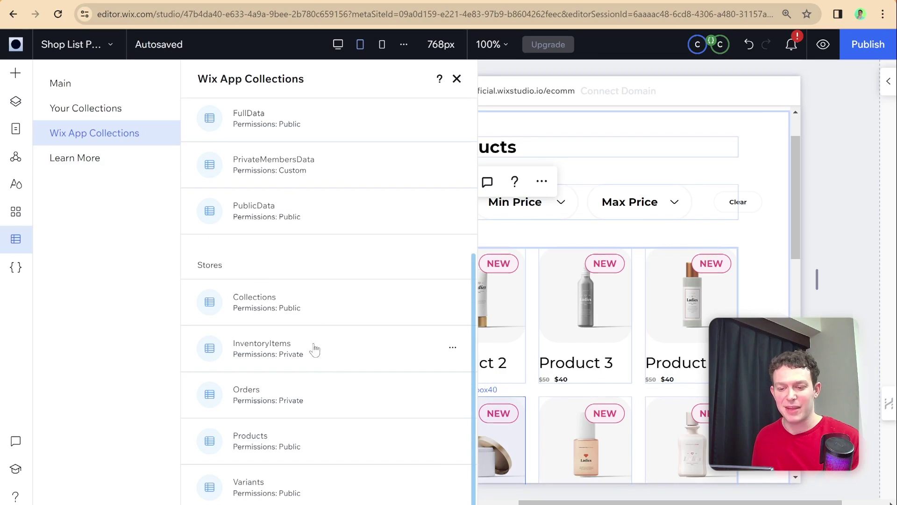
click(296, 304)
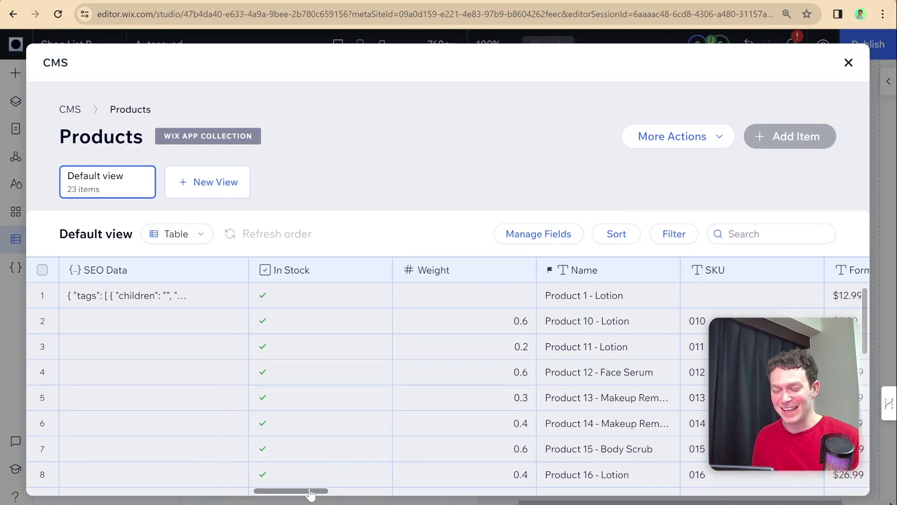
drag(310, 494, 568, 490)
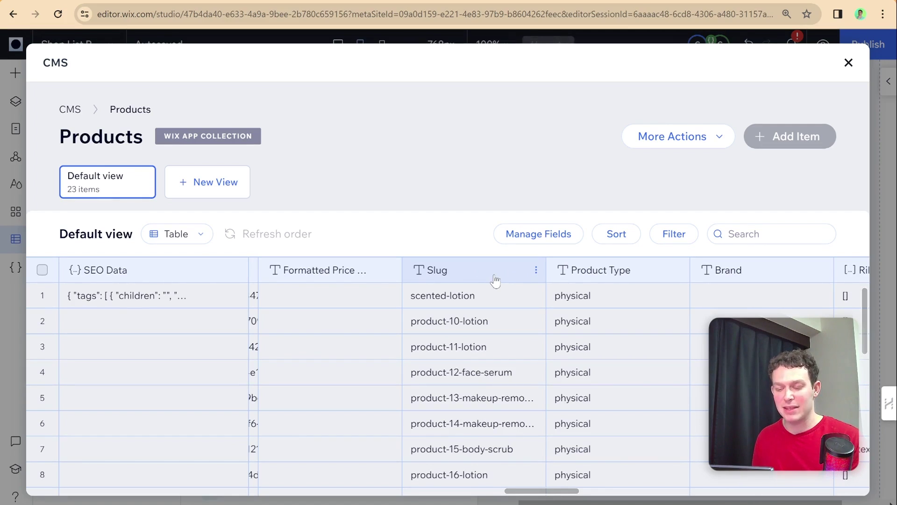
click(536, 271)
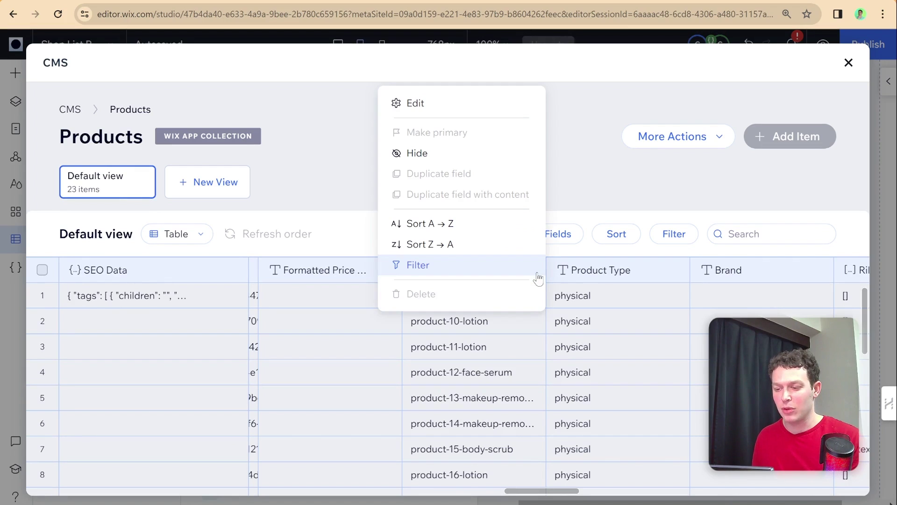
click(469, 106)
mouse_move(479, 312)
click(651, 146)
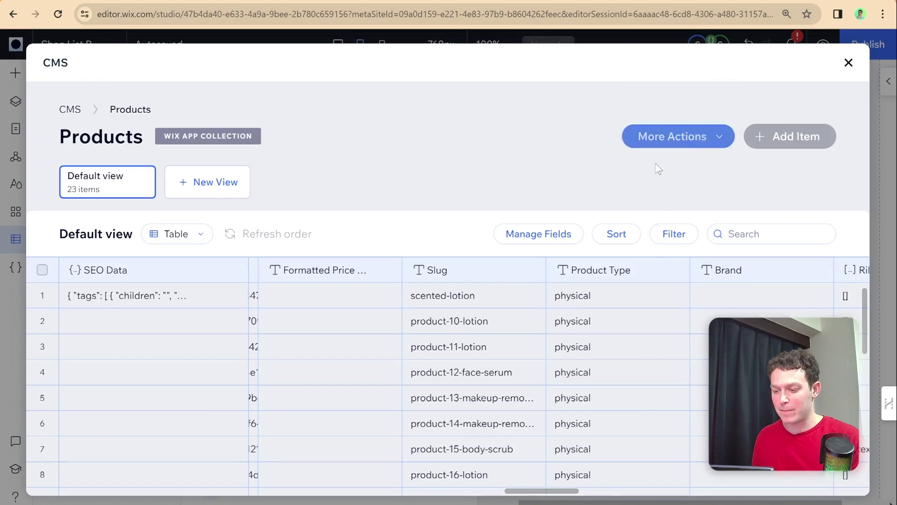
drag(567, 496, 845, 495)
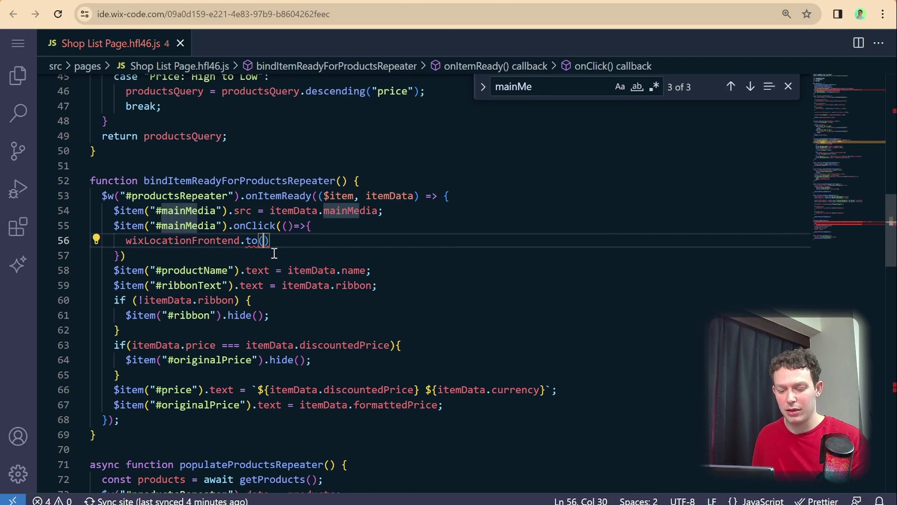
- Pass "/products/" + itemData.slug into the wixLocationFrontend.to() call on line 56
key(ctrl+shift+x)
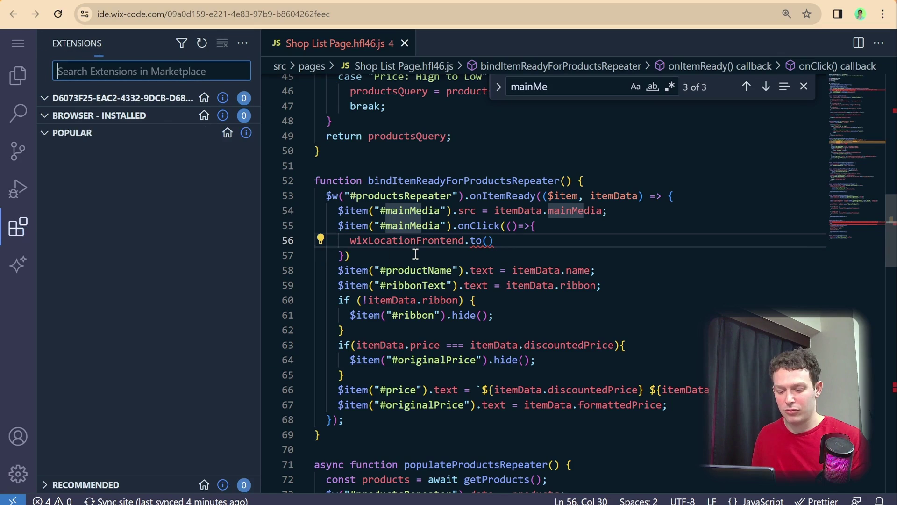
click(602, 253)
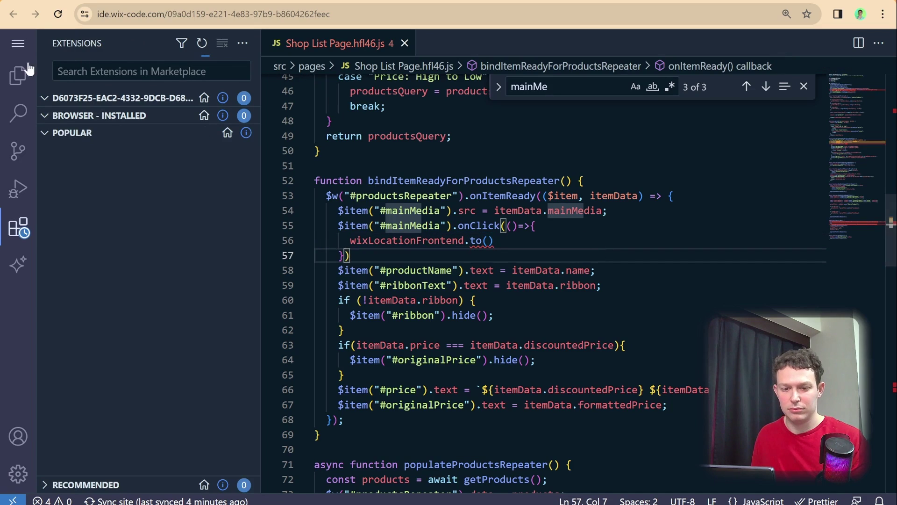
key(ctrl+b)
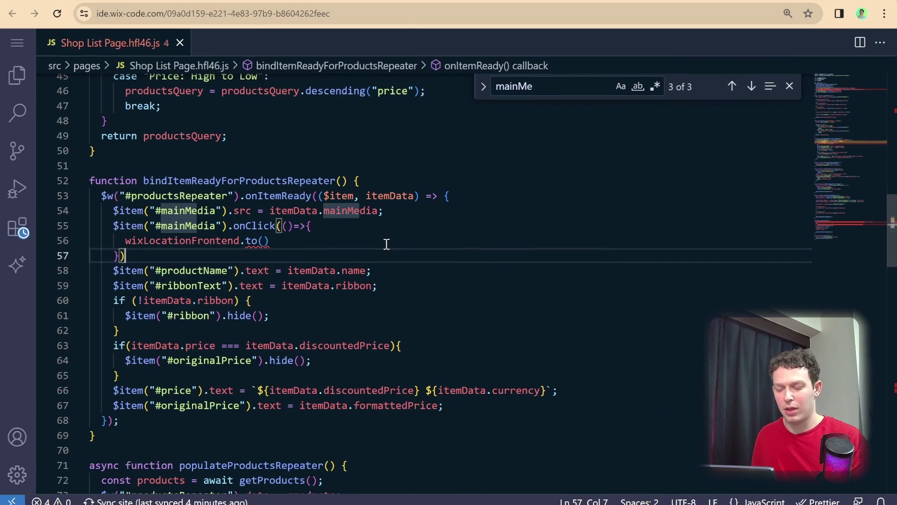
click(265, 241)
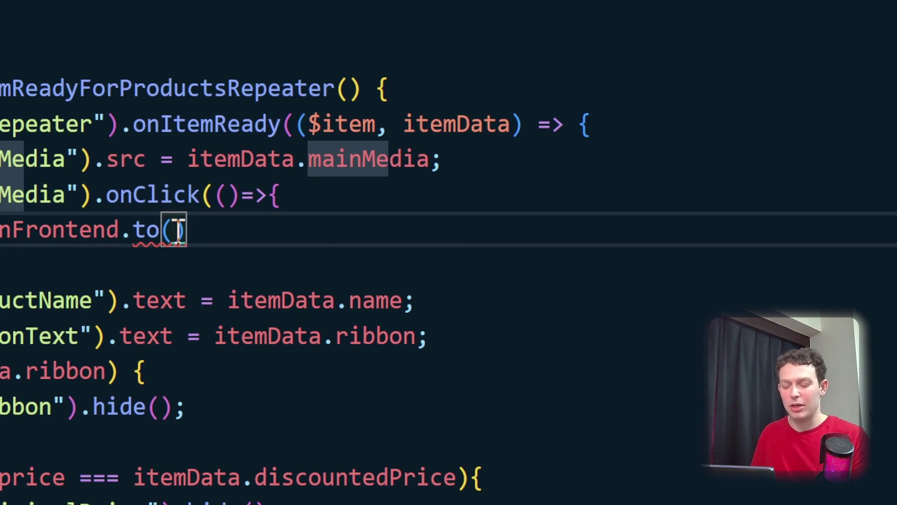
text("/)
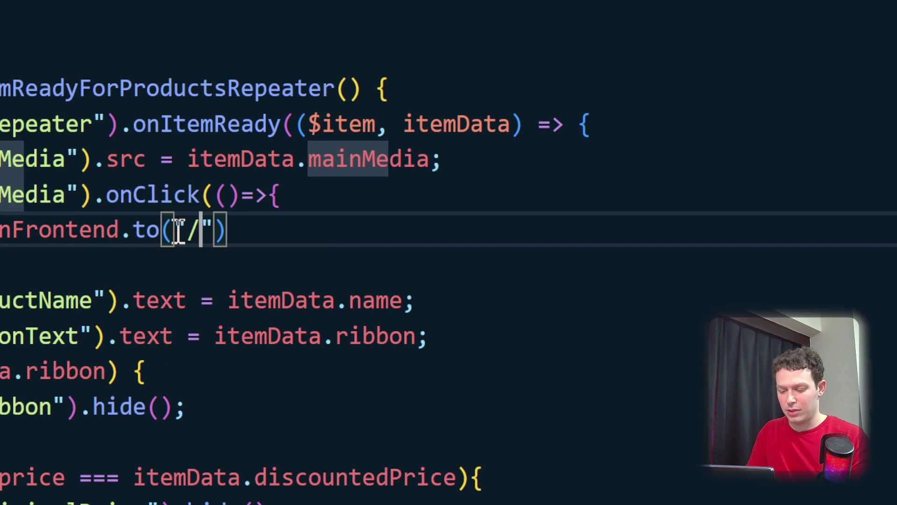
text(products)
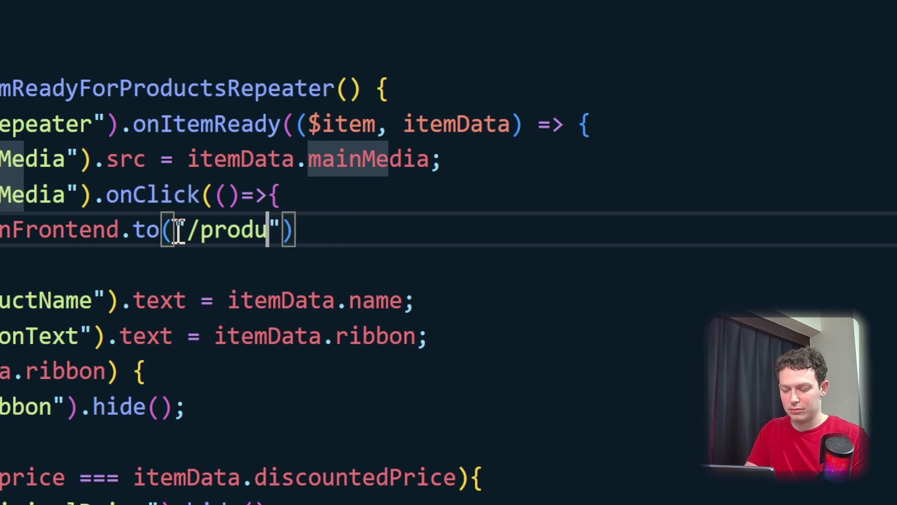
text(/")
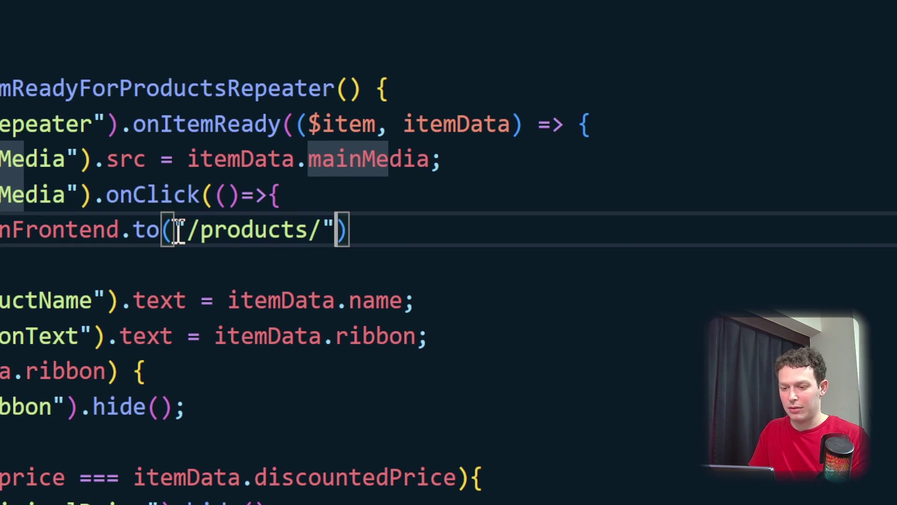
text( + )
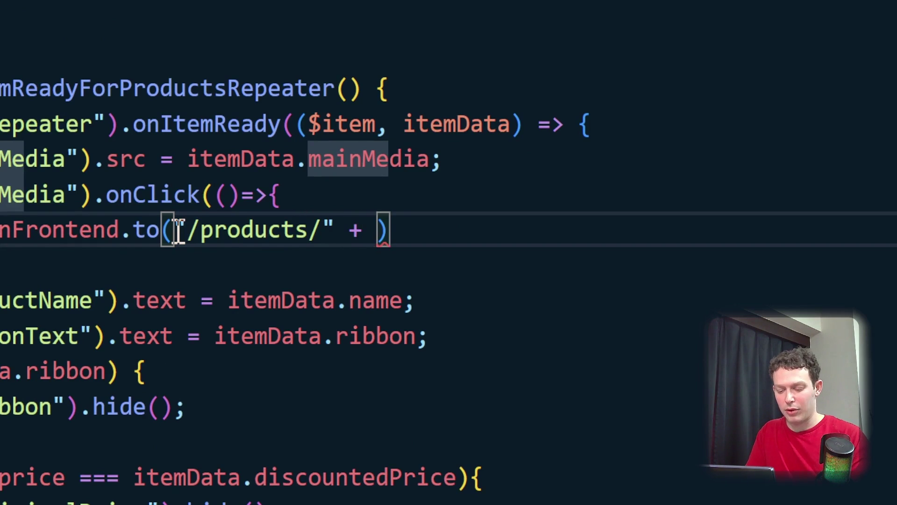
text(itemData.)
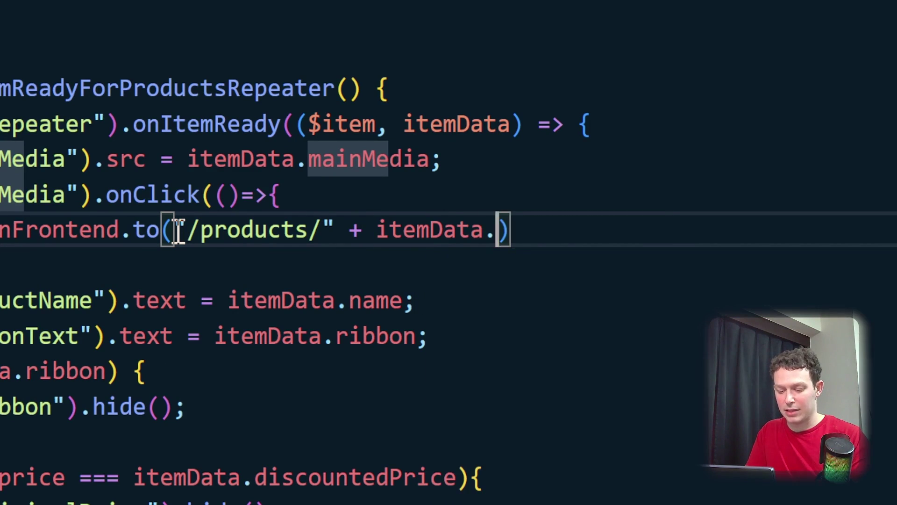
text(slug)
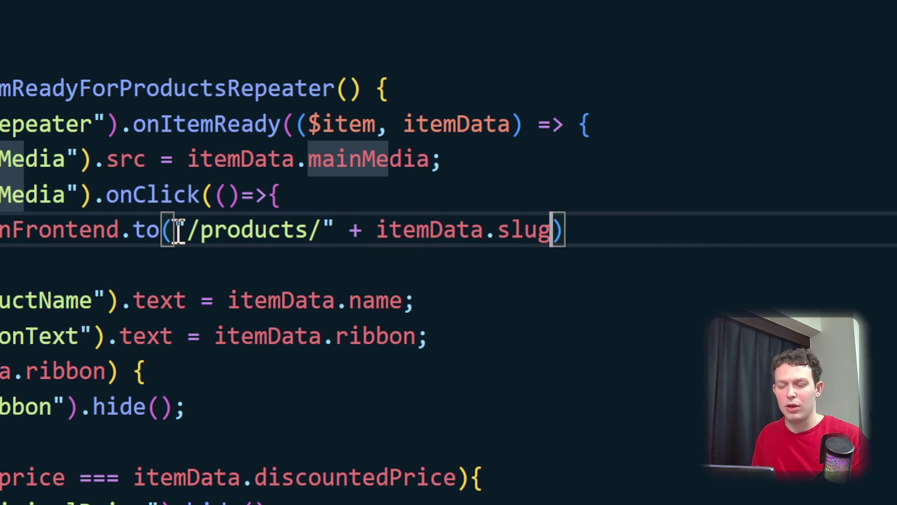
mouse_move(163, 232)
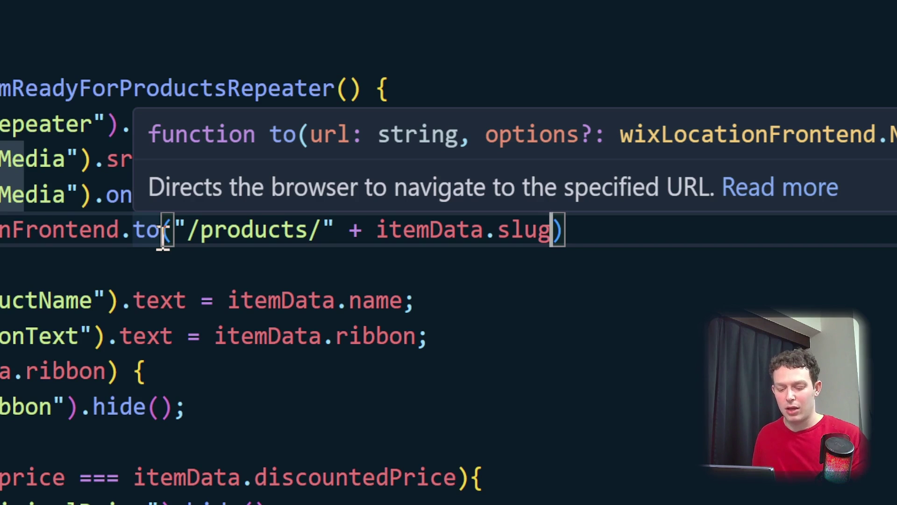
click(142, 372)
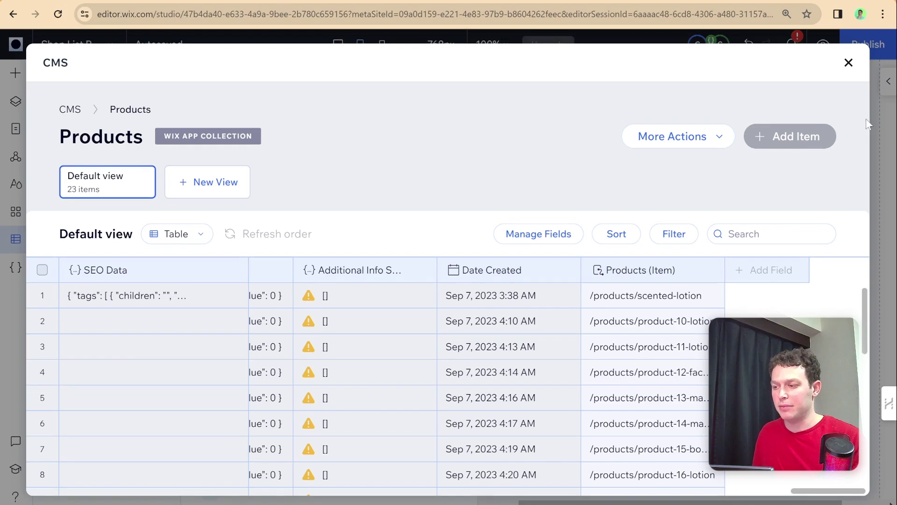
- Open the live site's /ecomm/list page via the Wix menu's Site > View Published Site
key(Escape)
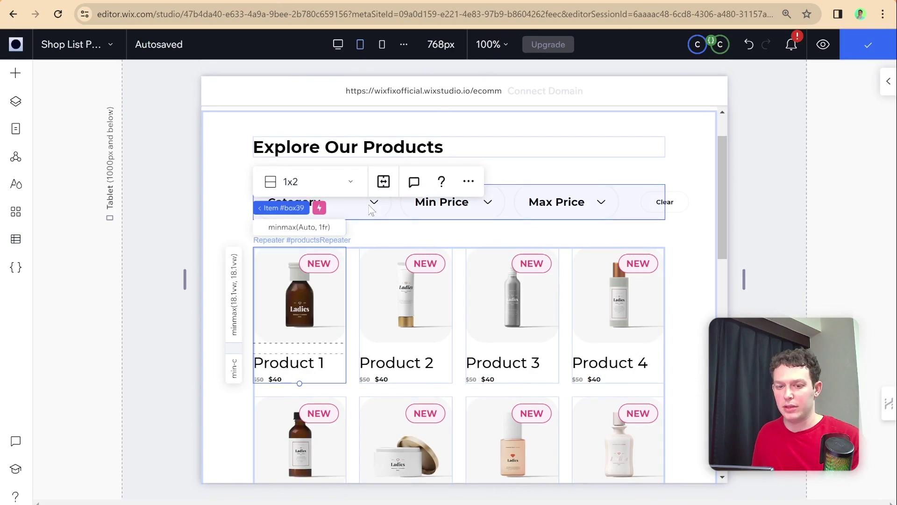
click(57, 56)
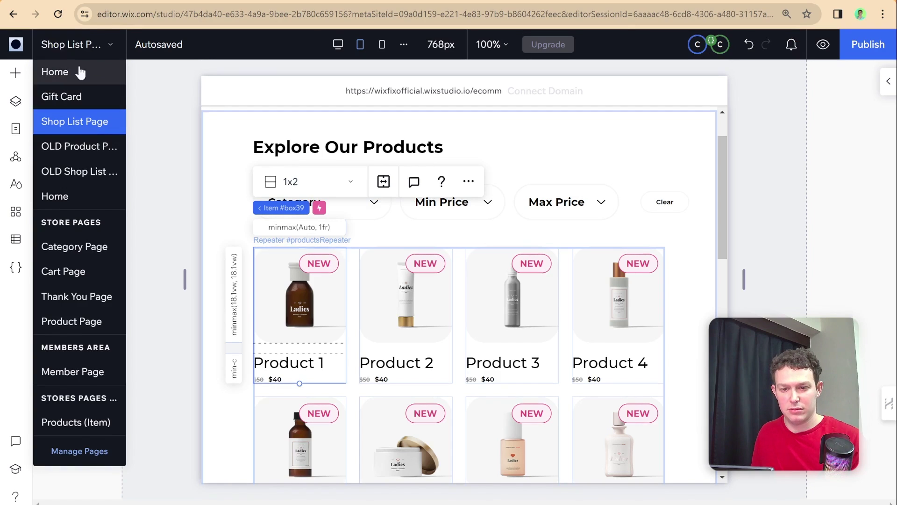
click(32, 41)
click(24, 42)
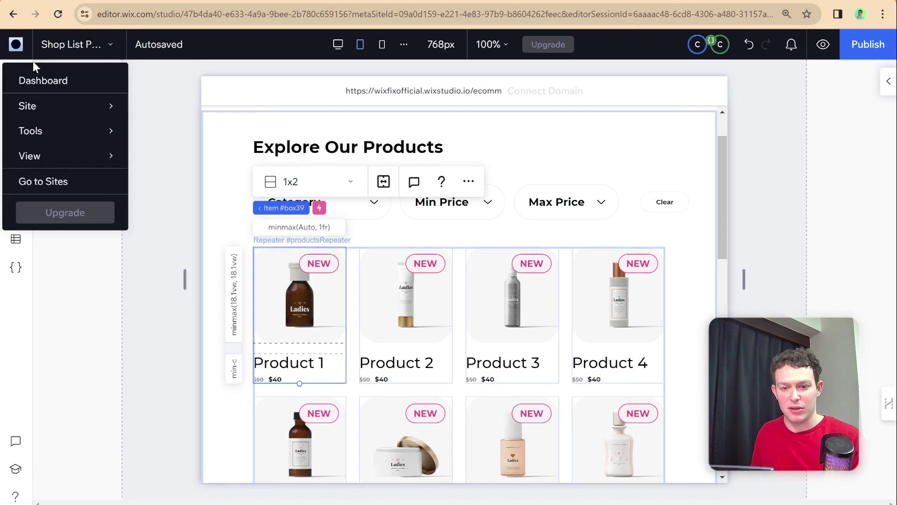
mouse_move(106, 107)
click(191, 187)
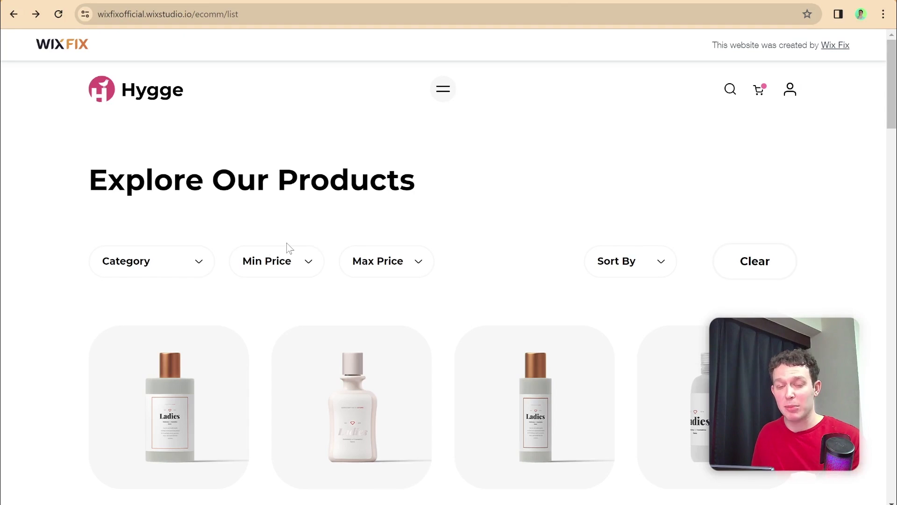
- Test the list images on the live site: open Product 1, go back, then open Product 10
scroll(259, 205, down, 2)
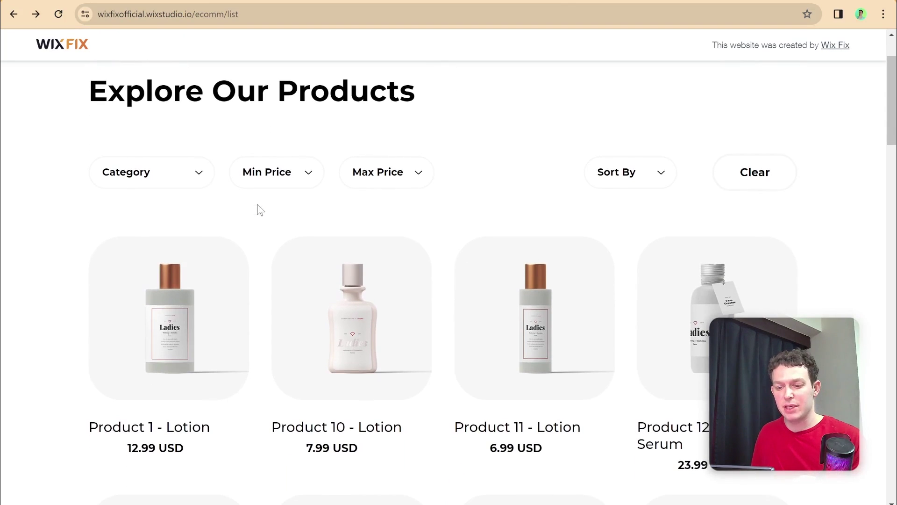
click(215, 295)
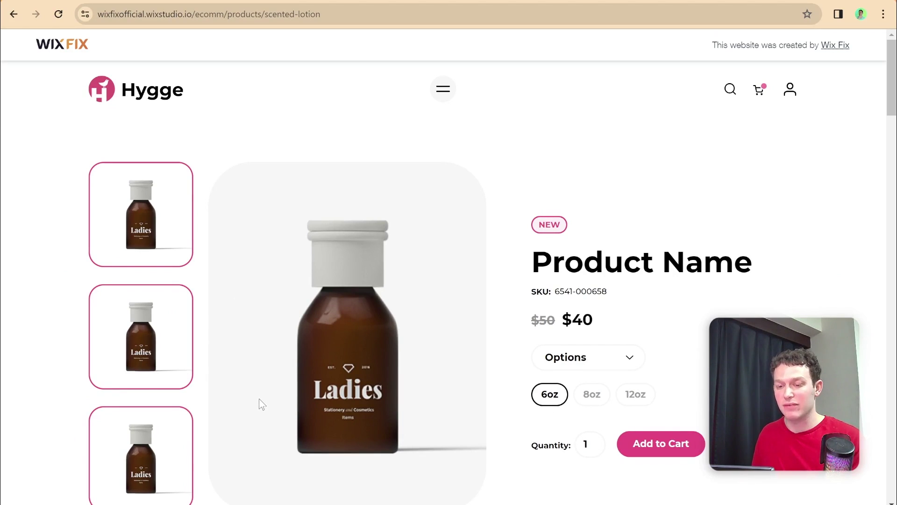
click(13, 14)
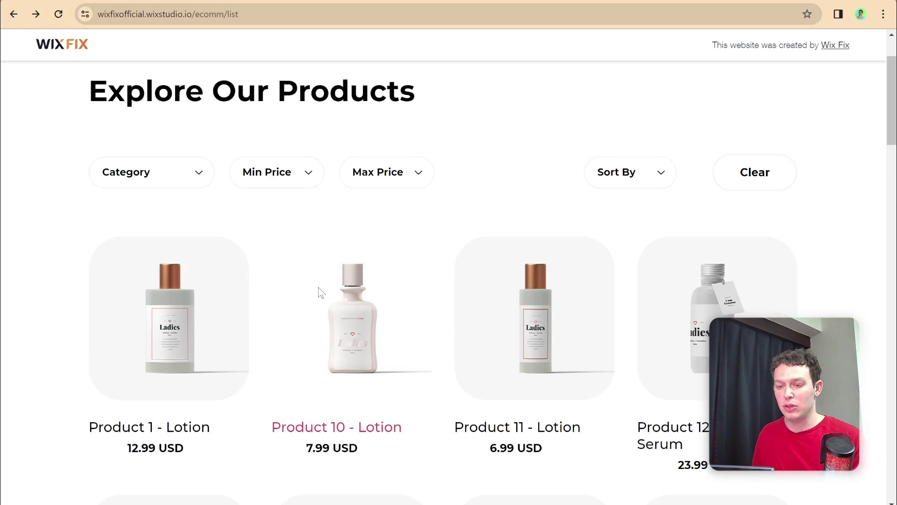
click(320, 293)
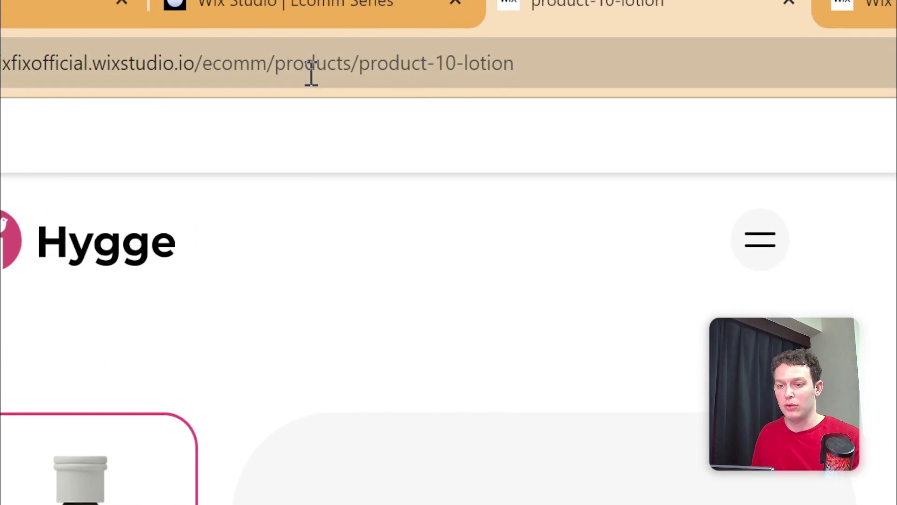